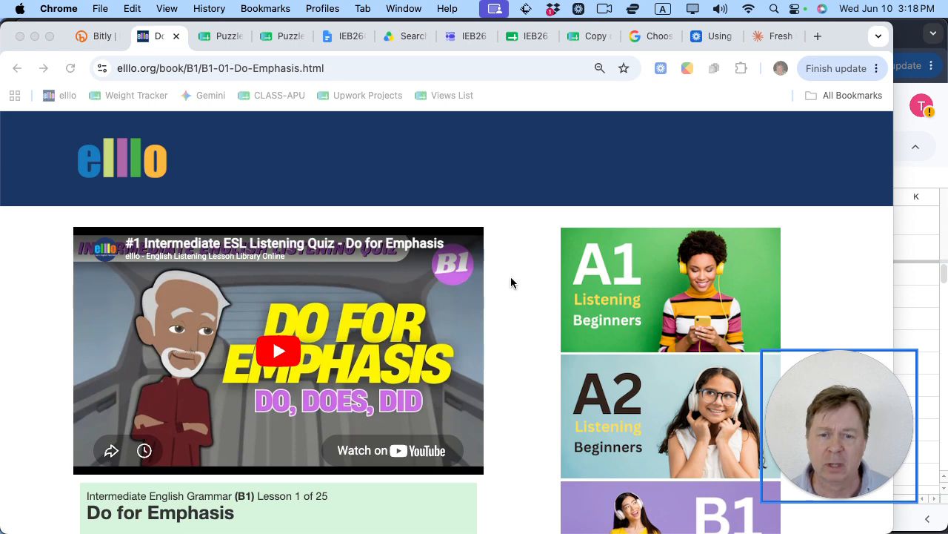
Step: Scroll the Do for Emphasis lesson down to its puzzle and select the page's URL
scroll(502, 266, down, 2)
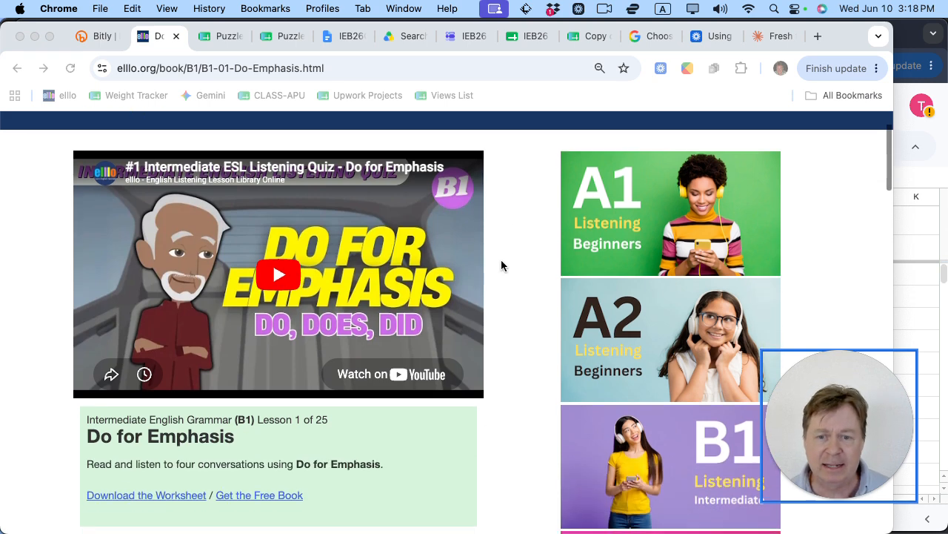
scroll(304, 275, up, 2)
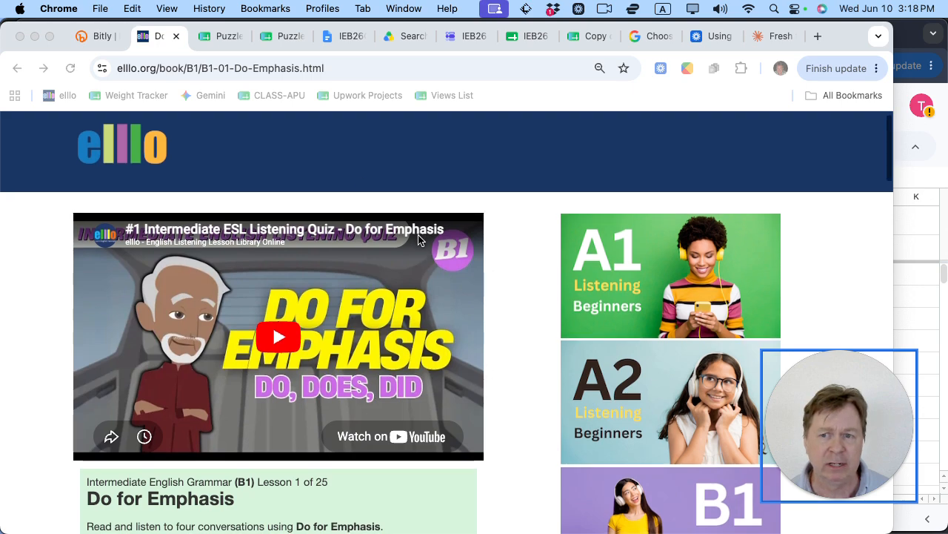
scroll(418, 234, down, 5)
scroll(418, 234, down, 10)
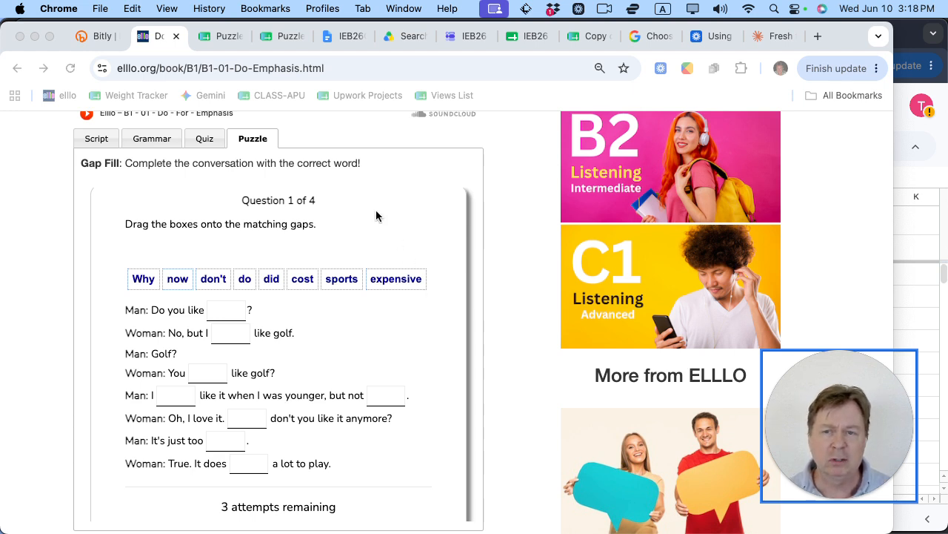
click(313, 66)
key(super+c)
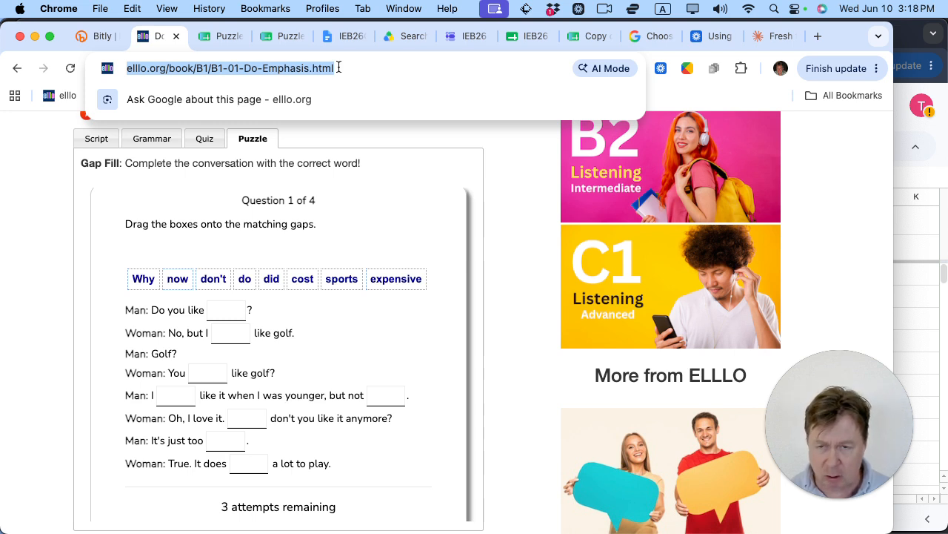
Step: Shorten the elllo lesson URL in Bitly to bit.ly/4ggSRce and view its details
click(98, 36)
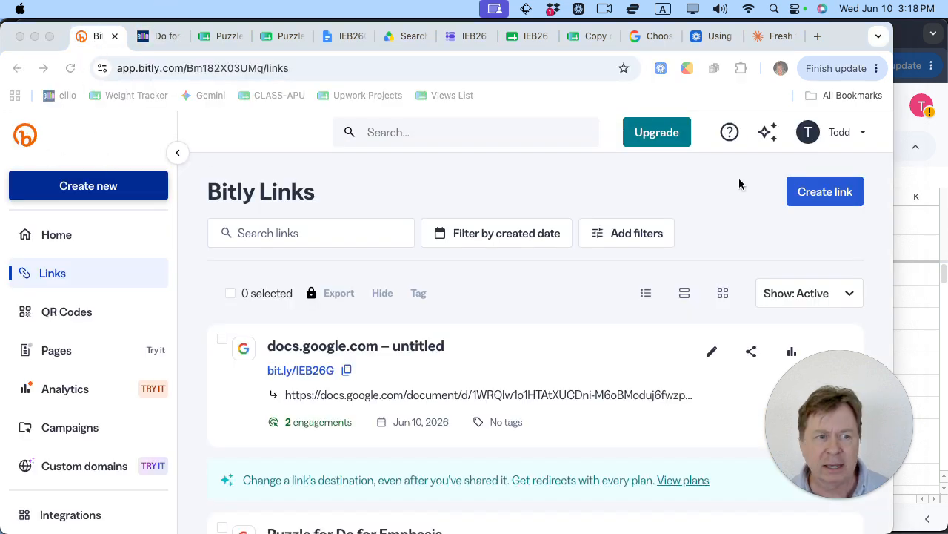
click(100, 189)
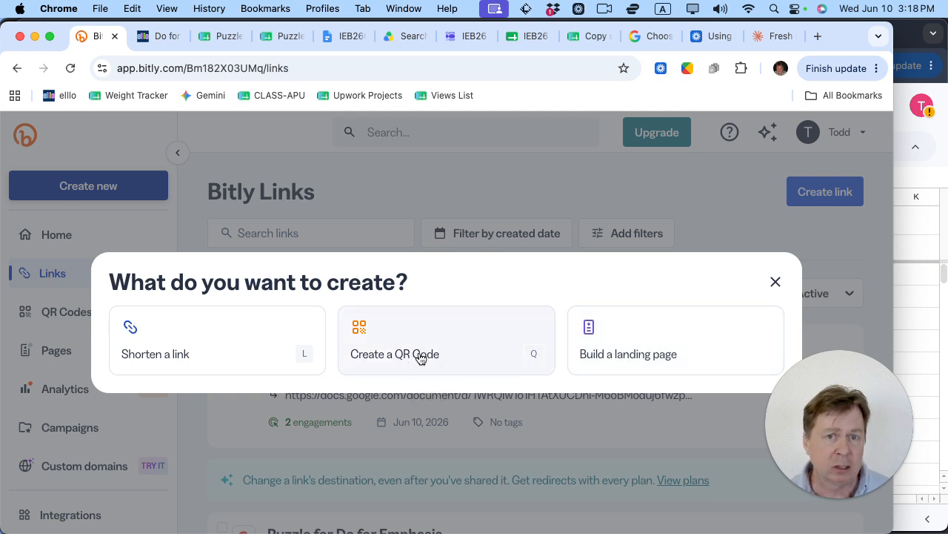
click(220, 352)
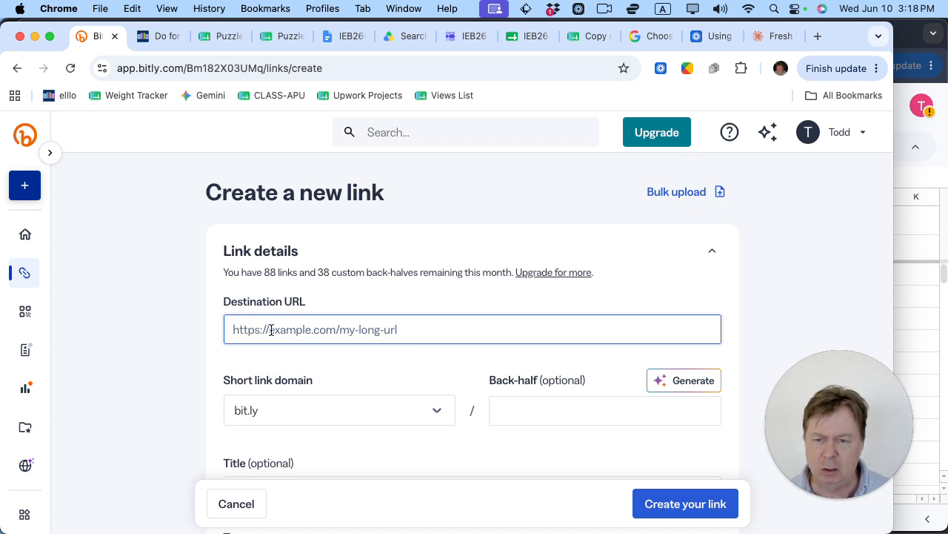
key(super+v)
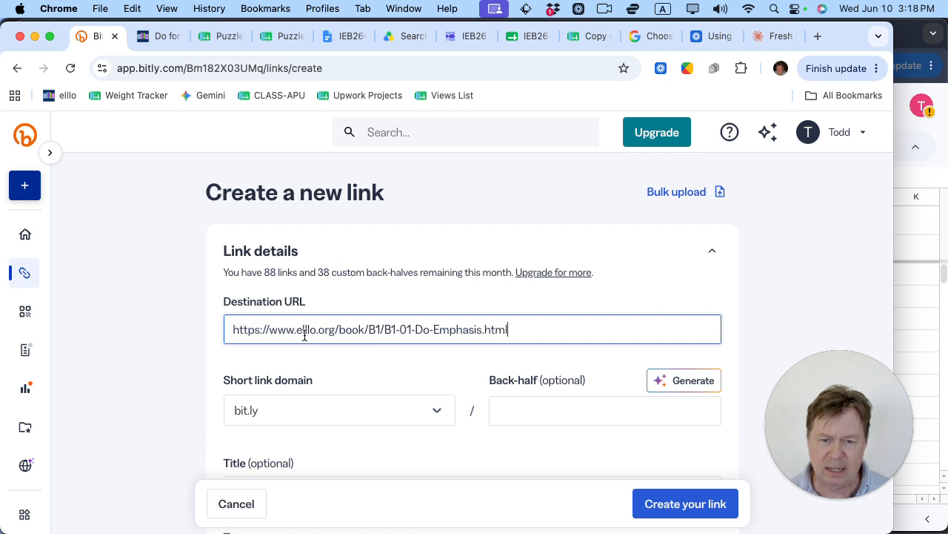
scroll(305, 333, down, 2)
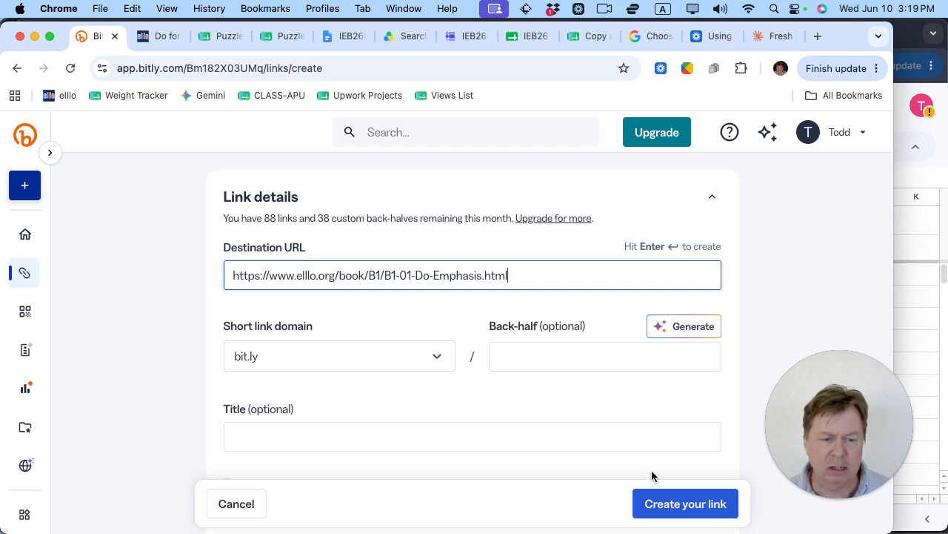
click(684, 507)
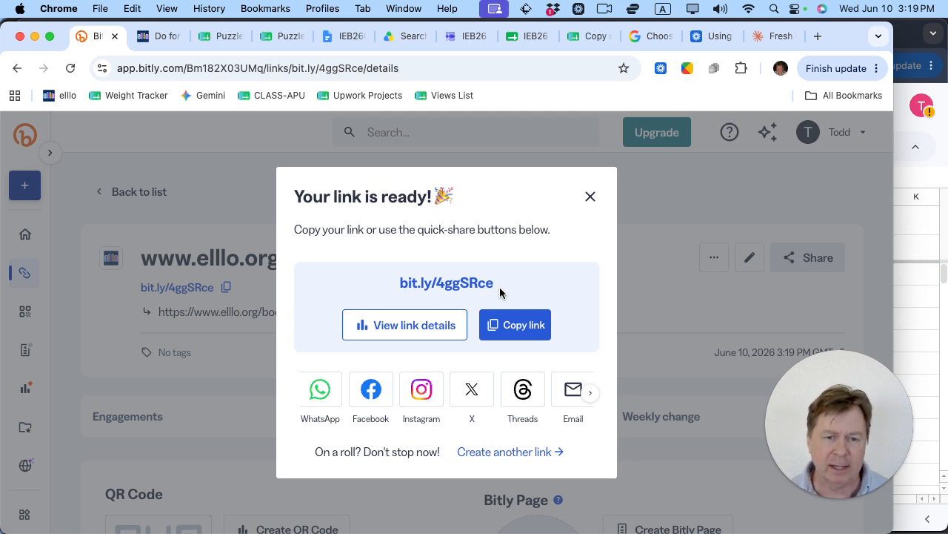
click(408, 333)
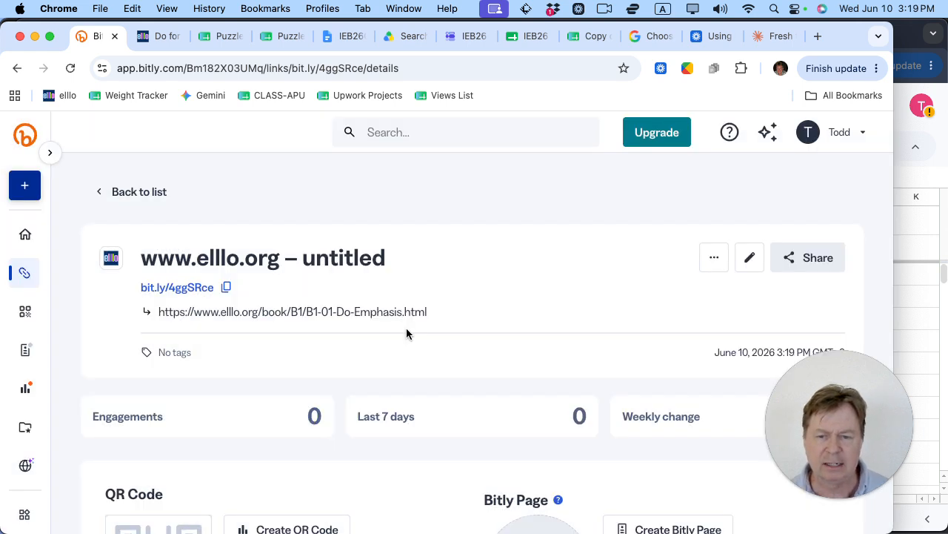
Step: Change the short link's back-half from 4ggSRce to 0610DFE1 and save it
click(750, 259)
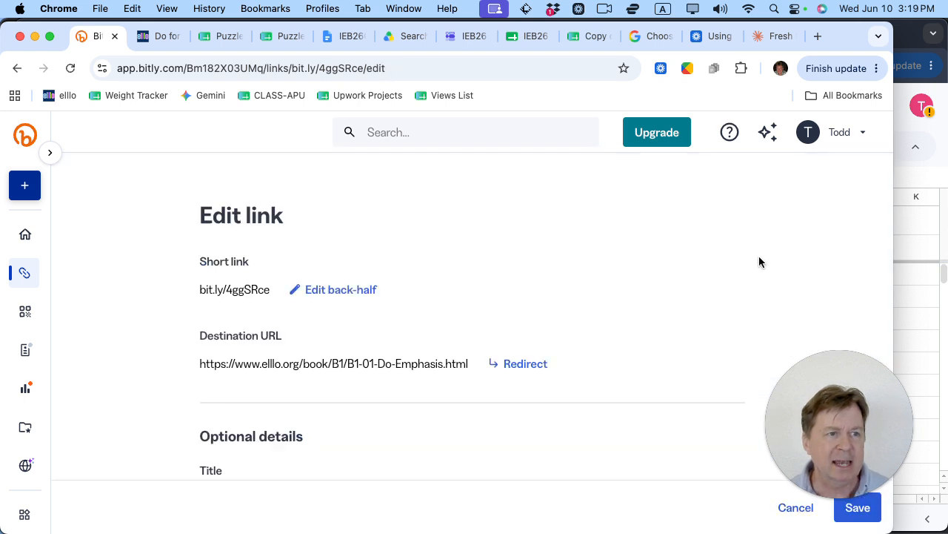
click(328, 297)
drag(574, 298, 494, 298)
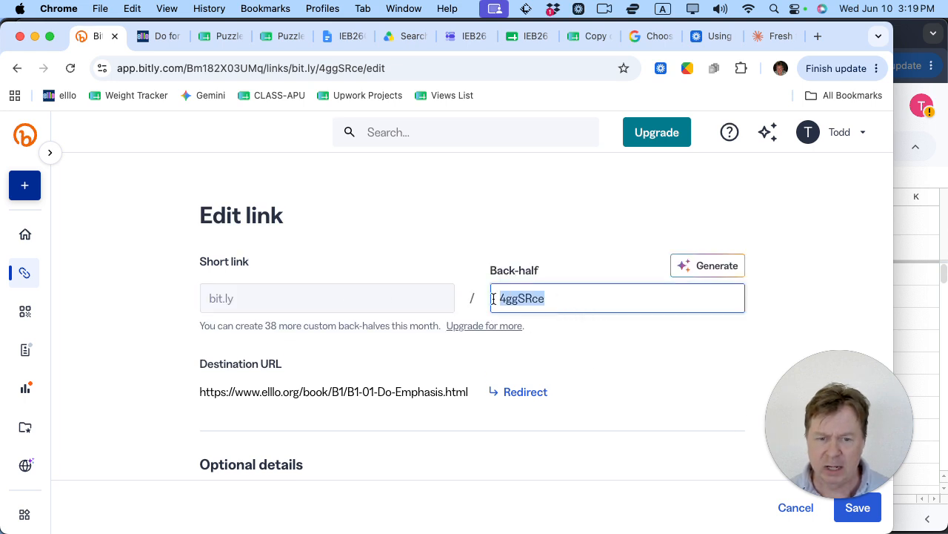
text(05)
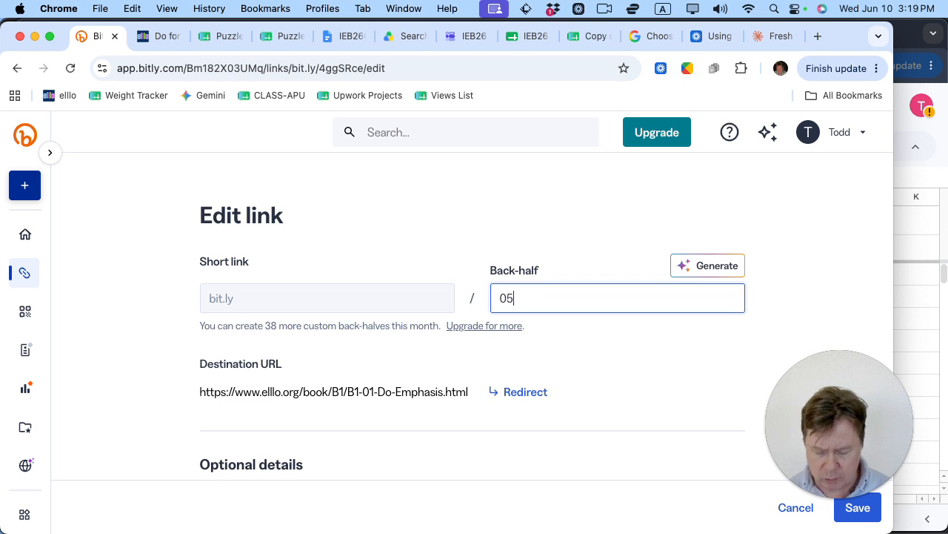
key(BackSpace)
text(610)
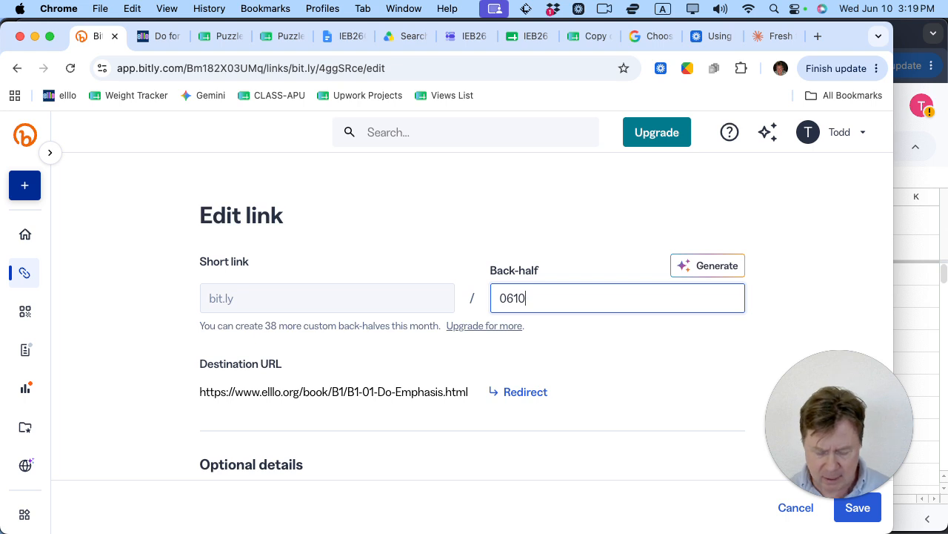
text(DFE)
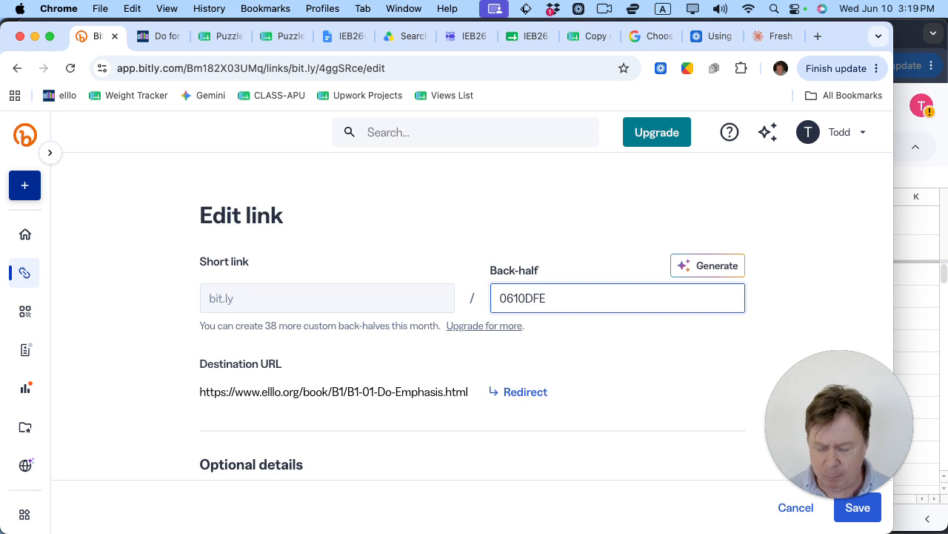
text(1)
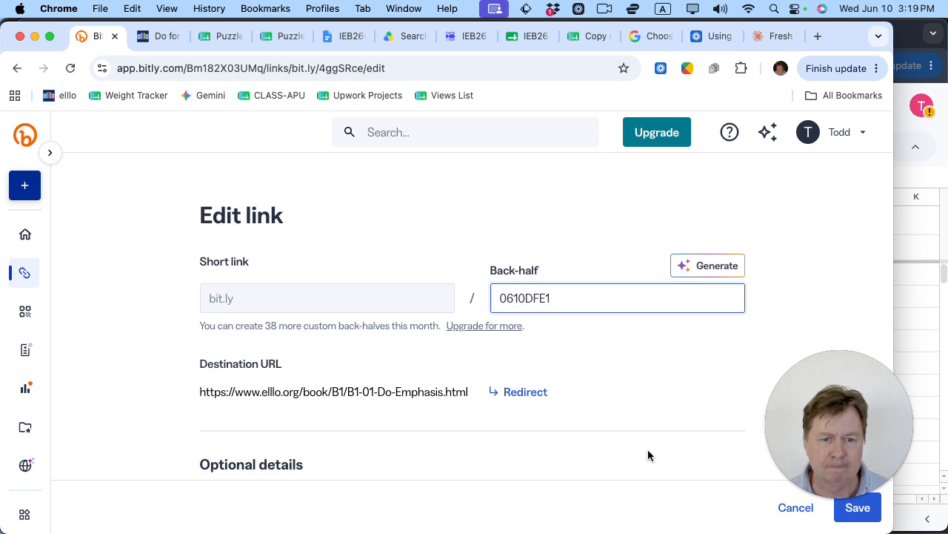
click(856, 510)
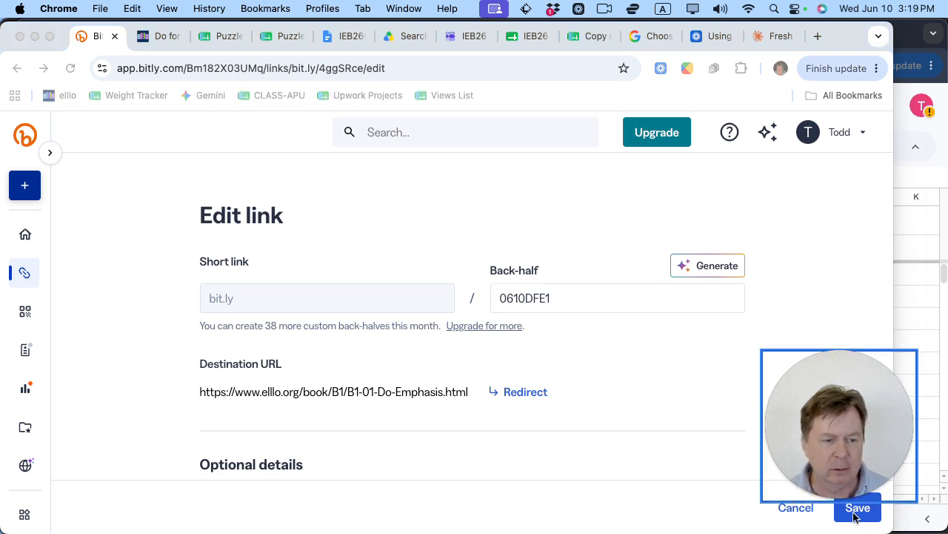
click(856, 515)
click(856, 515)
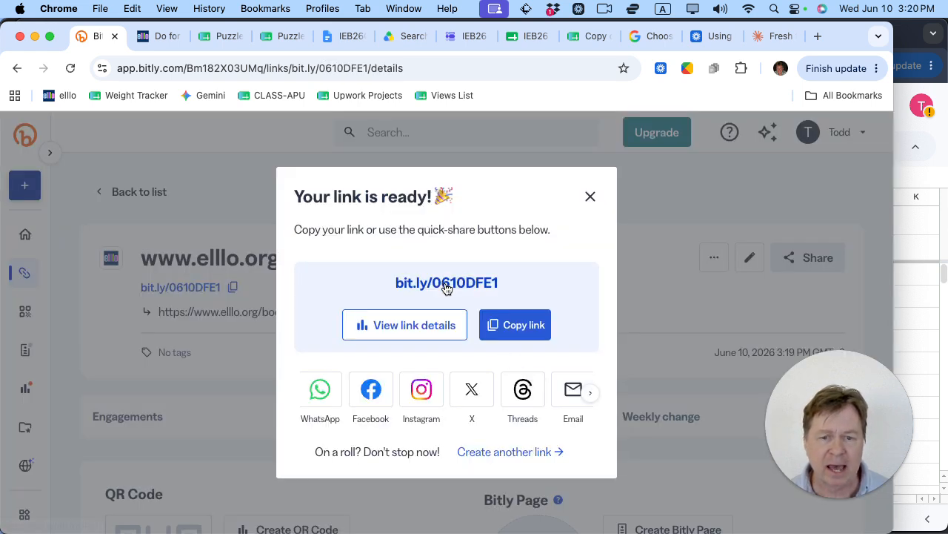
Step: Test bit.ly/0610DFE1 in a new tab, then return to its Bitly page
click(448, 284)
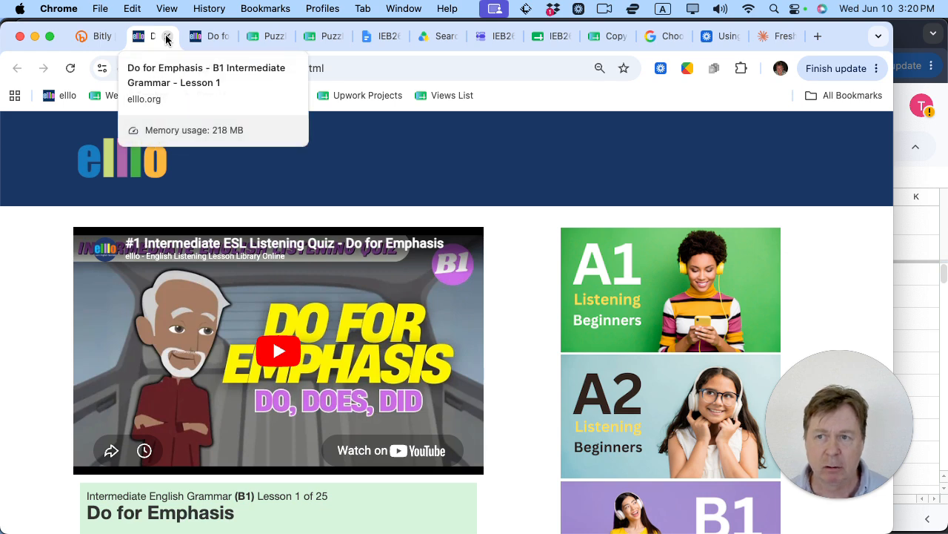
click(109, 44)
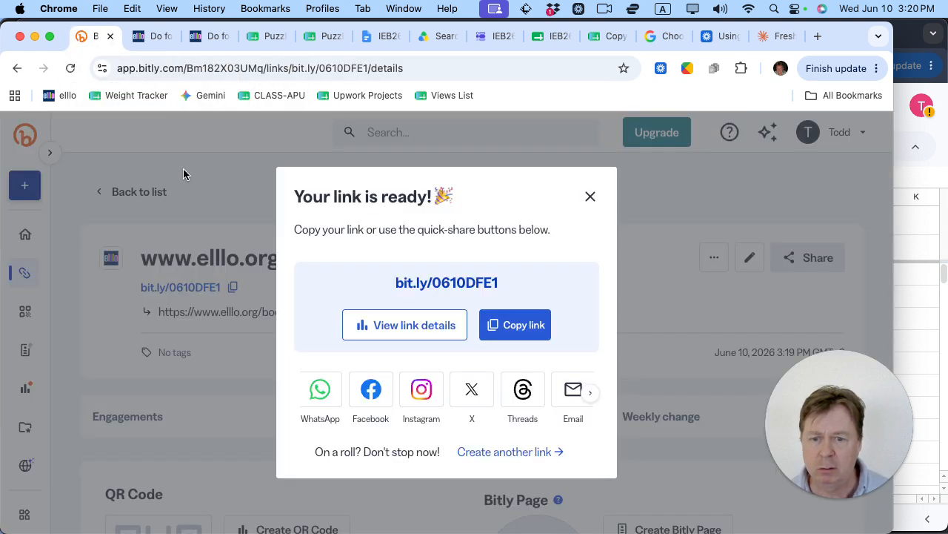
click(592, 197)
Step: Generate a QR code for bit.ly/0610DFE1 on its details page
scroll(345, 309, down, 3)
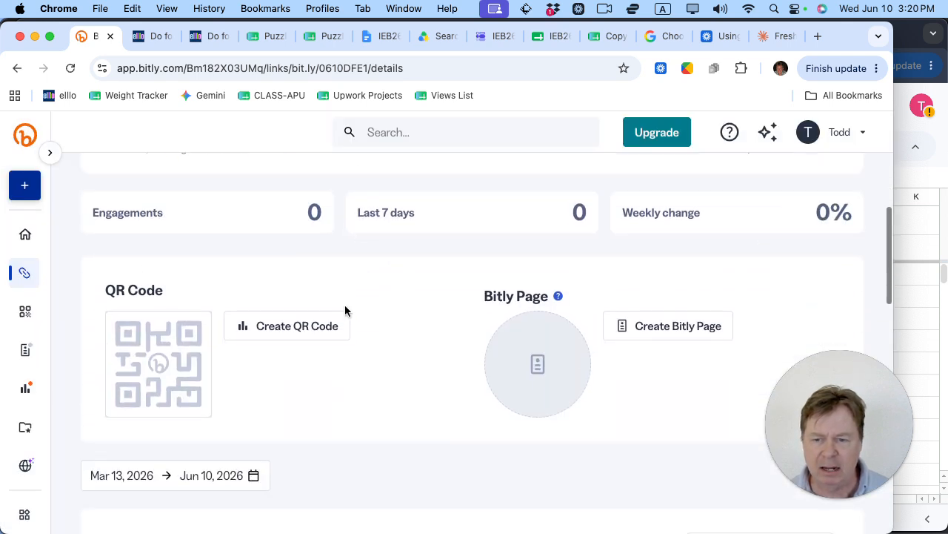
click(295, 334)
scroll(312, 356, down, 3)
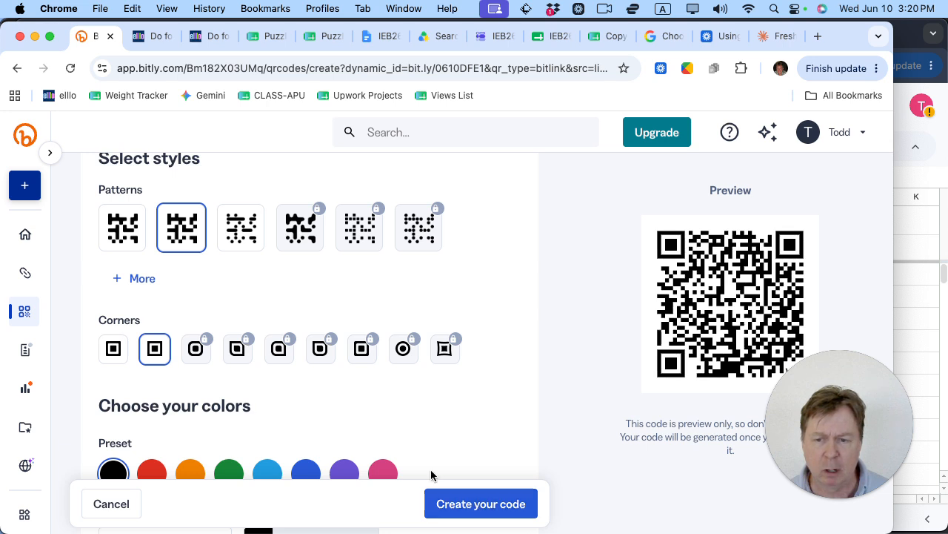
scroll(190, 248, down, 2)
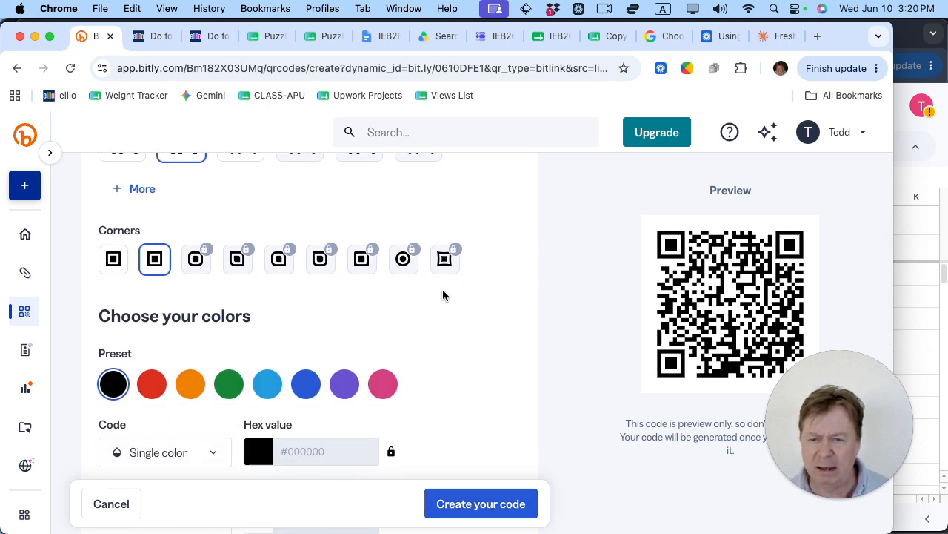
click(468, 511)
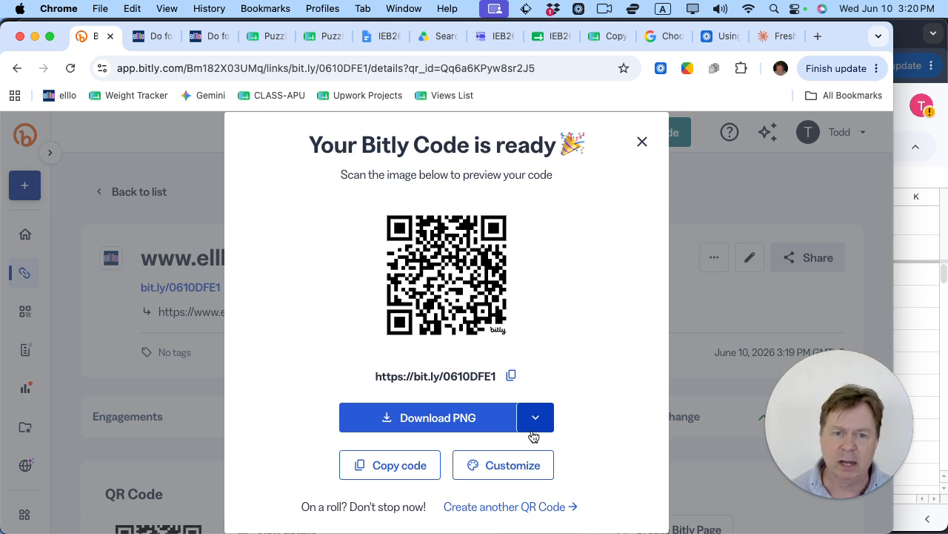
click(641, 143)
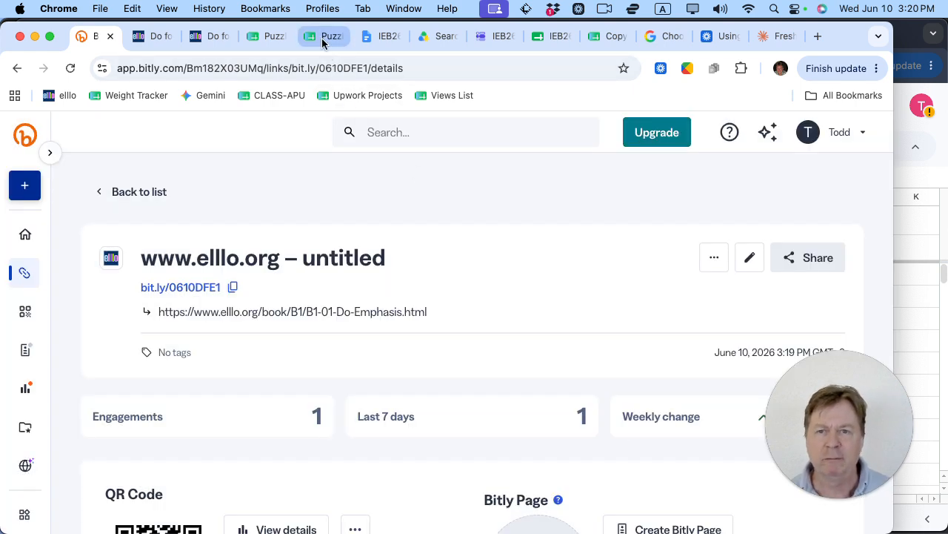
click(324, 39)
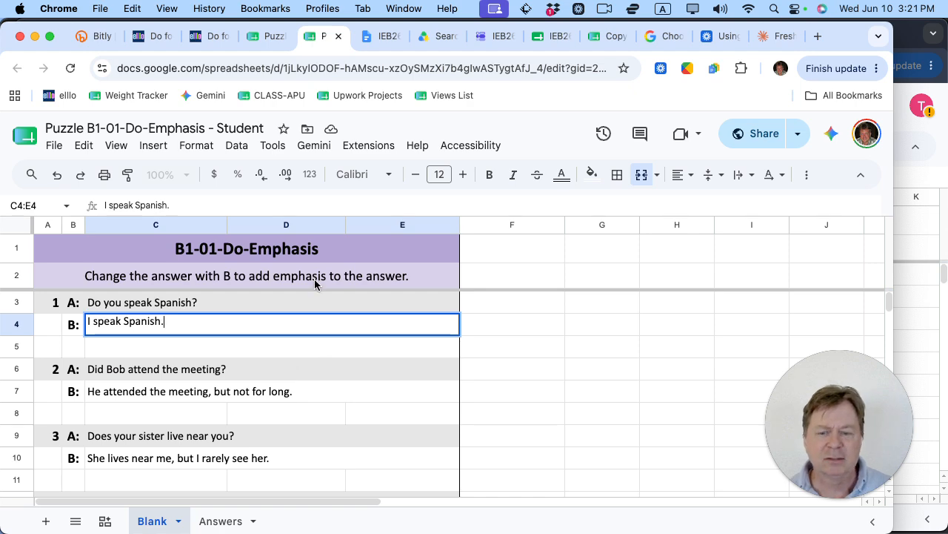
Step: Bring up the TextEdit notes listing the puzzle and homework page links
mouse_move(343, 529)
click(365, 518)
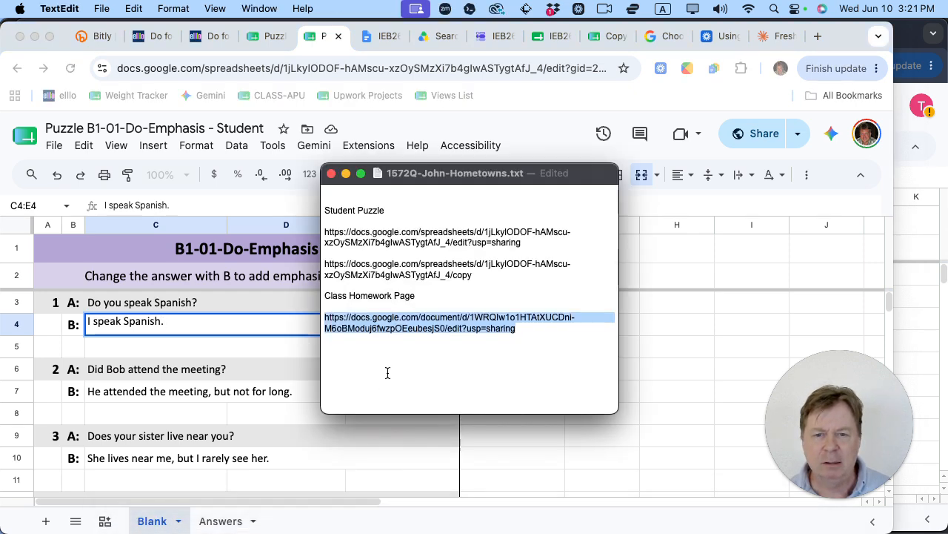
Step: Copy the puzzle sheet's URL ending in /copy from the notes and return to Bitly
click(426, 231)
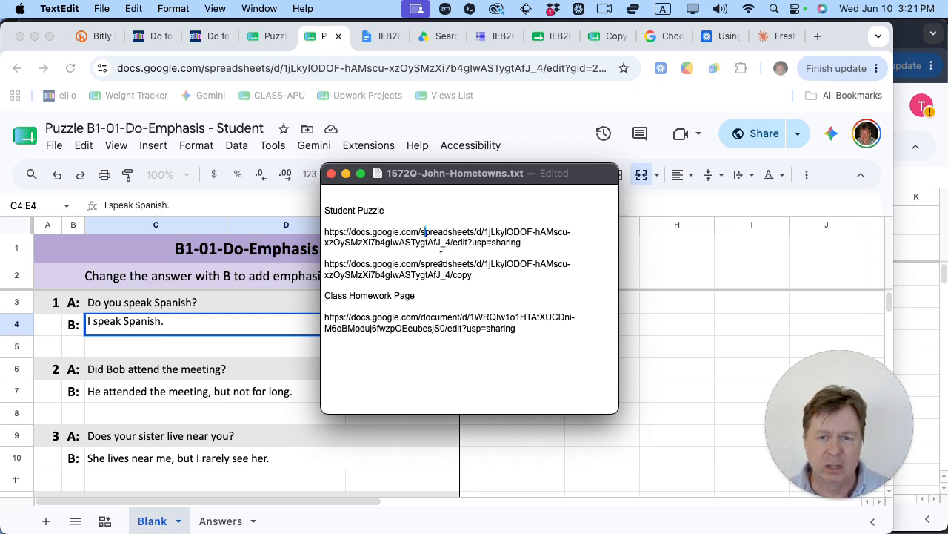
click(455, 265)
drag(524, 243, 321, 234)
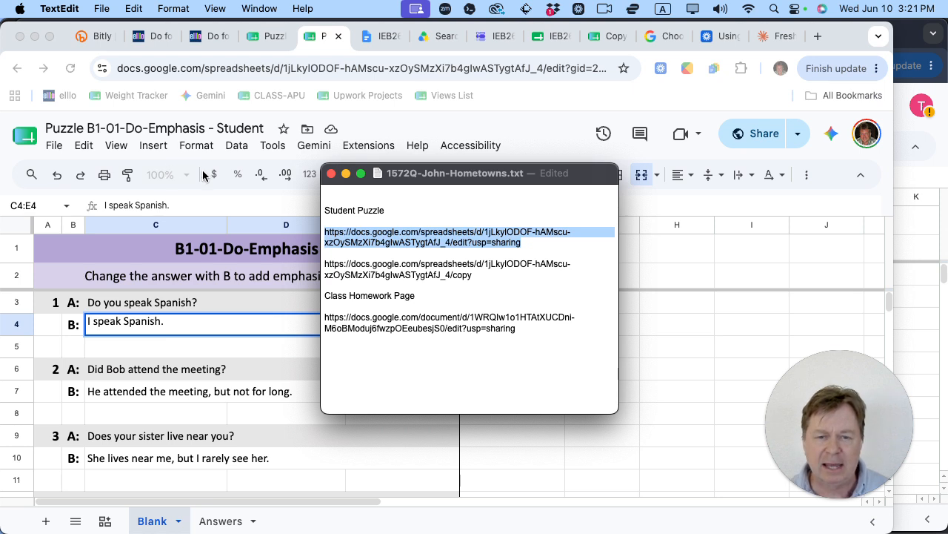
click(519, 256)
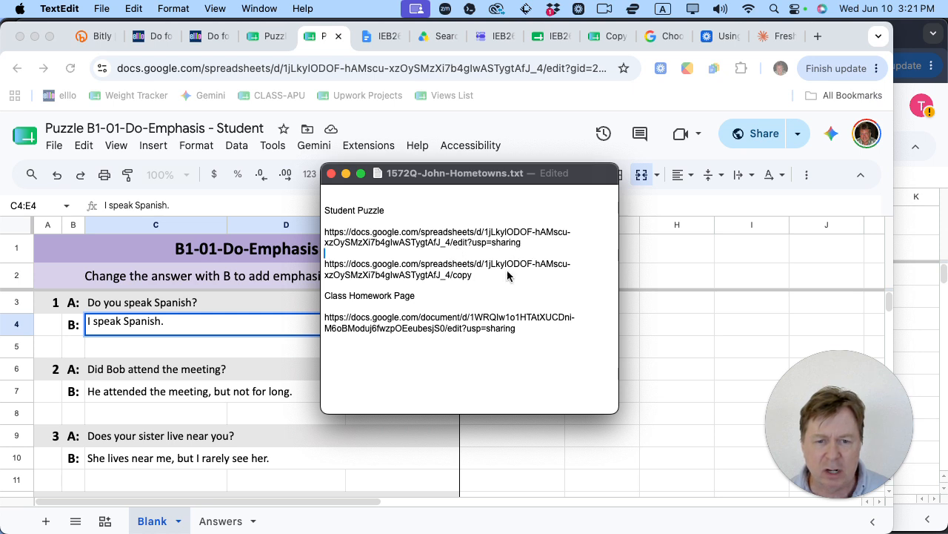
double_click(460, 278)
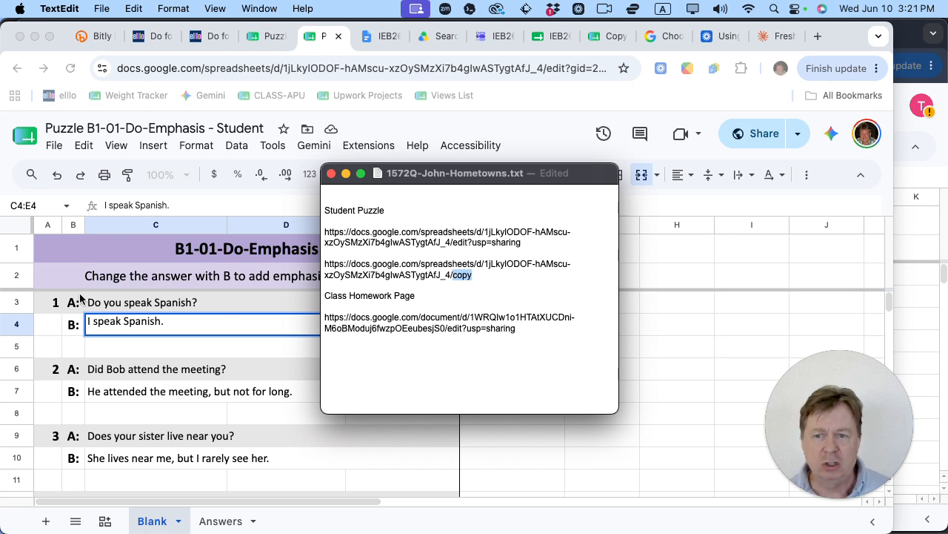
drag(474, 275, 317, 267)
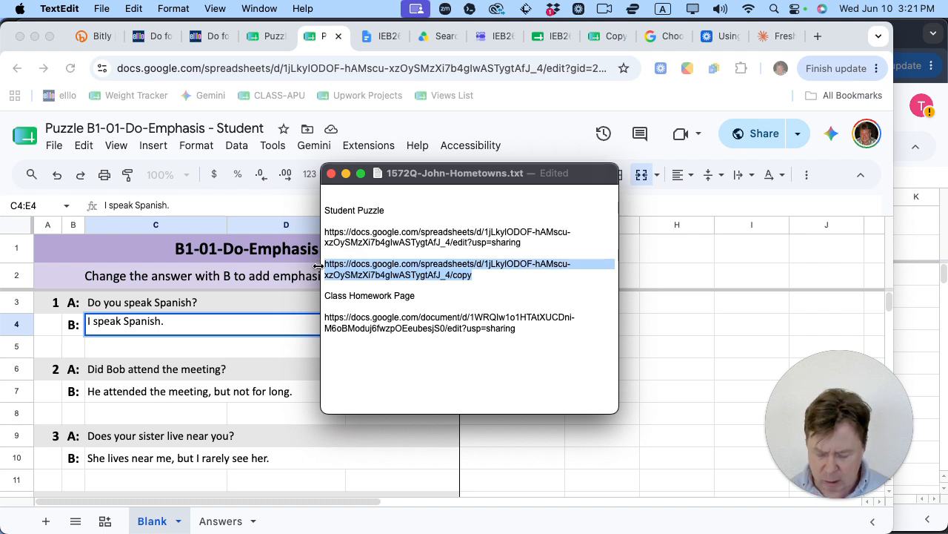
key(super+c)
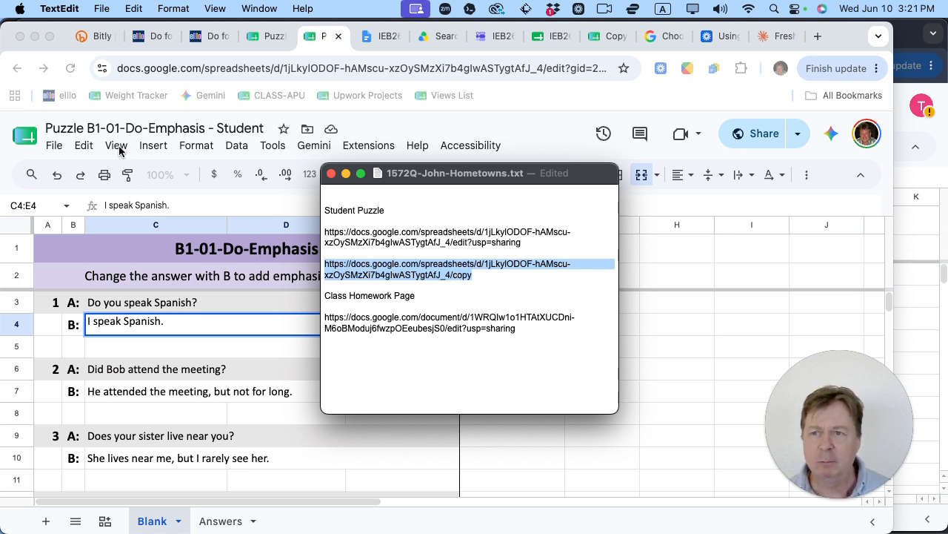
click(97, 36)
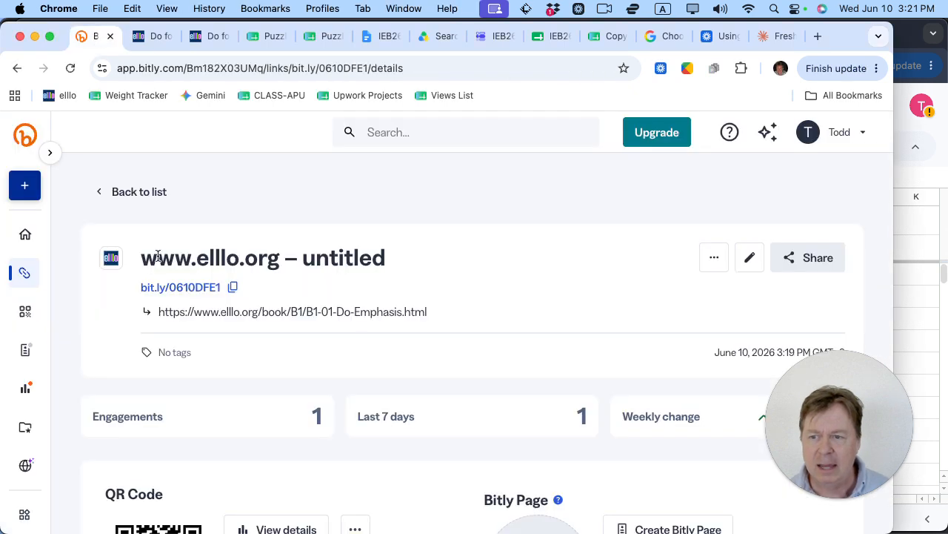
click(30, 191)
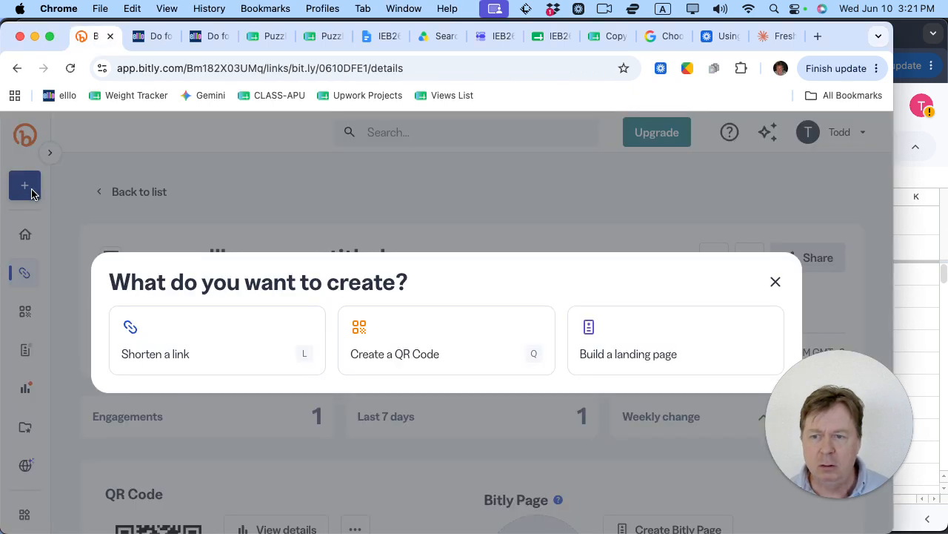
click(220, 341)
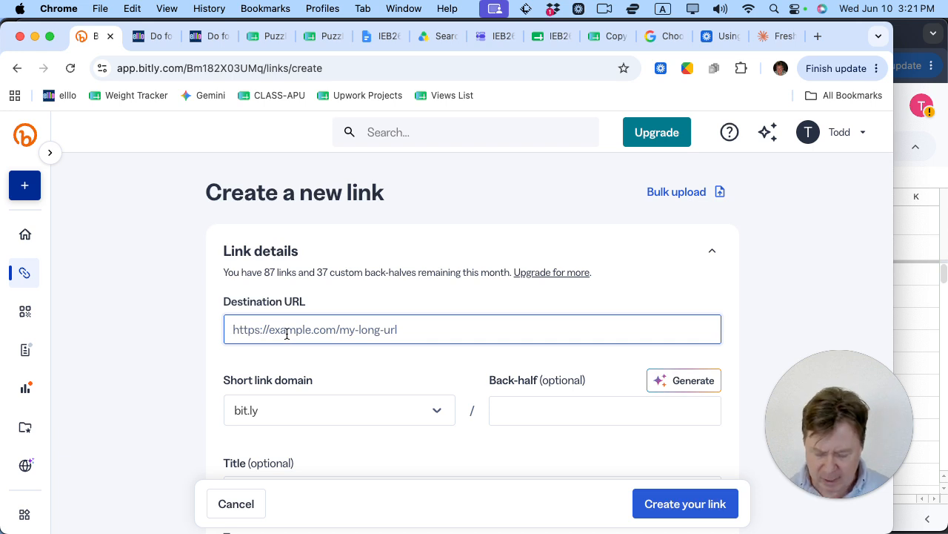
key(super+v)
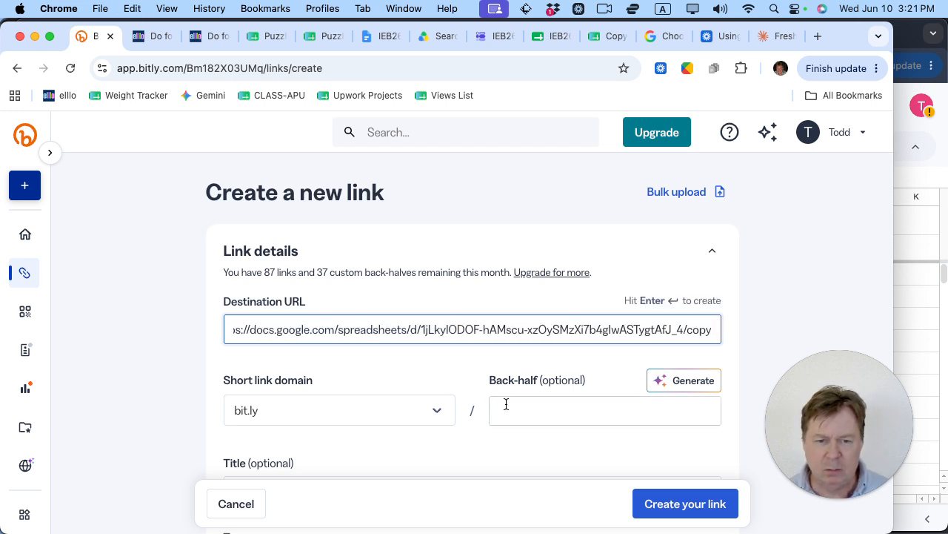
click(508, 406)
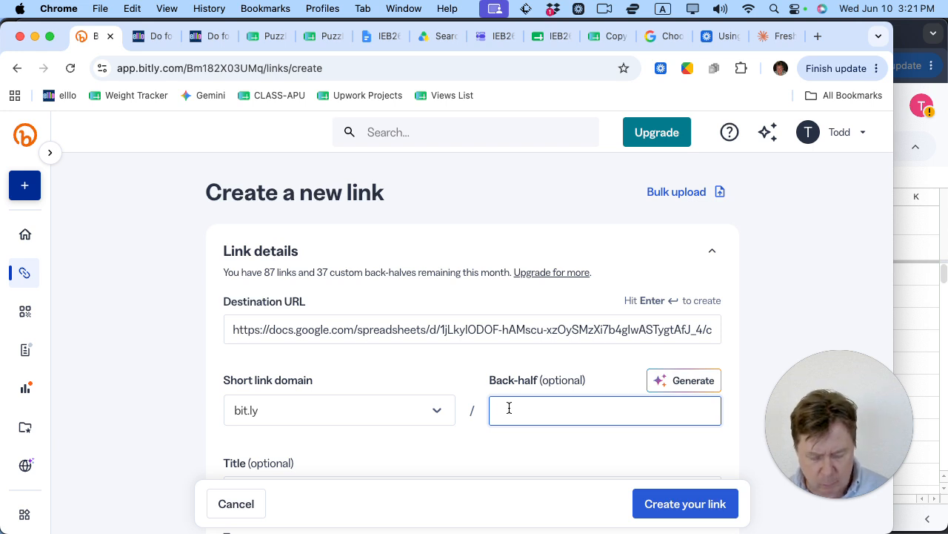
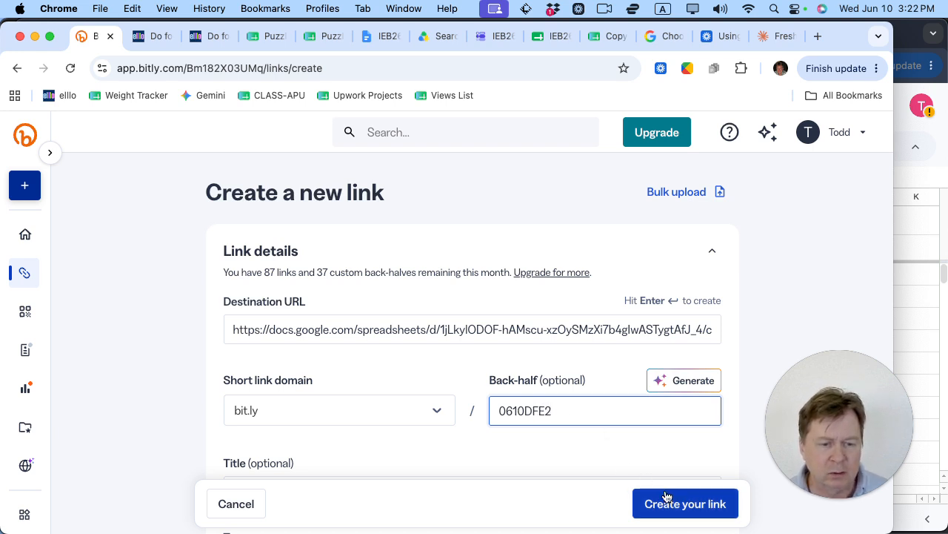
click(688, 504)
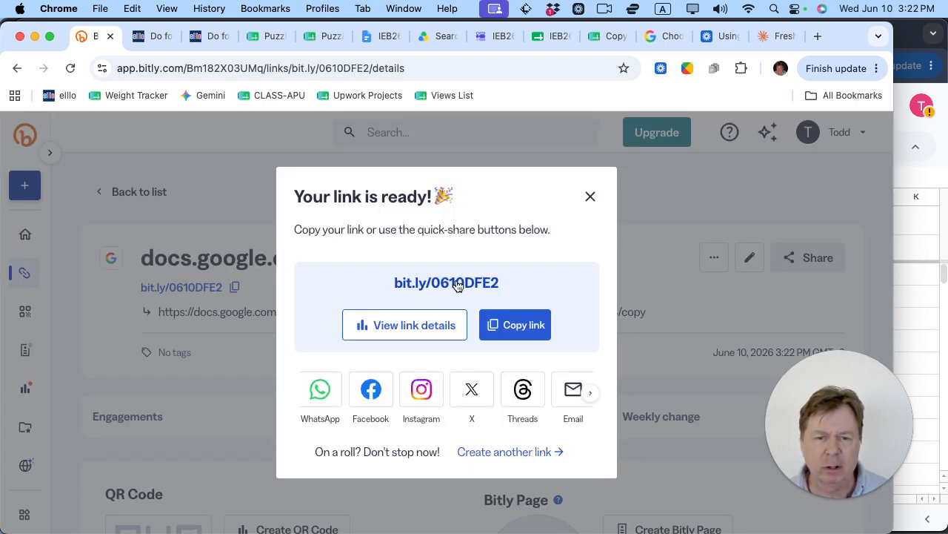
click(514, 330)
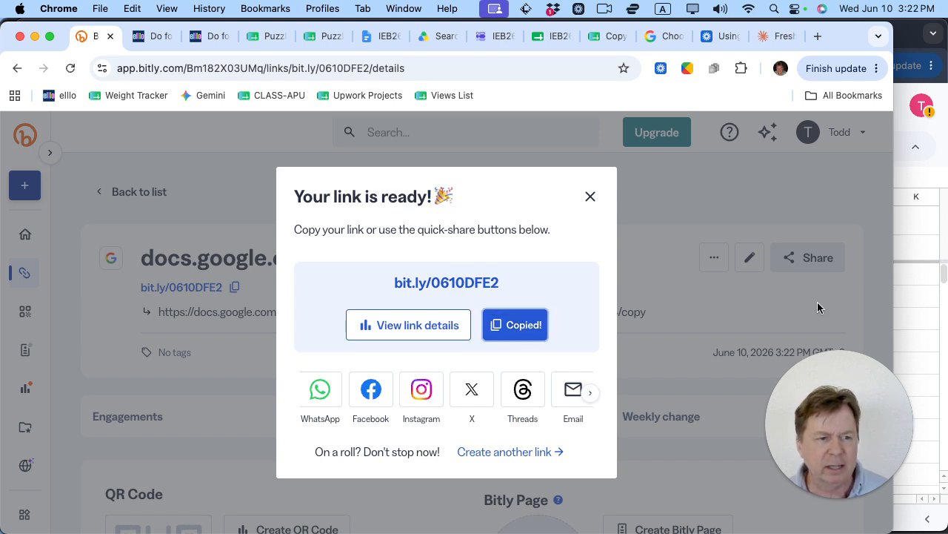
click(932, 307)
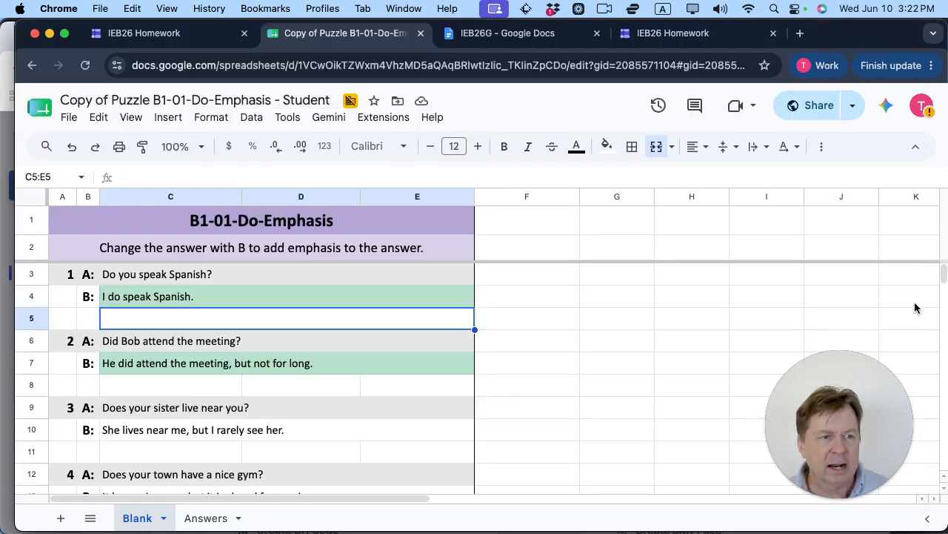
click(801, 33)
click(608, 64)
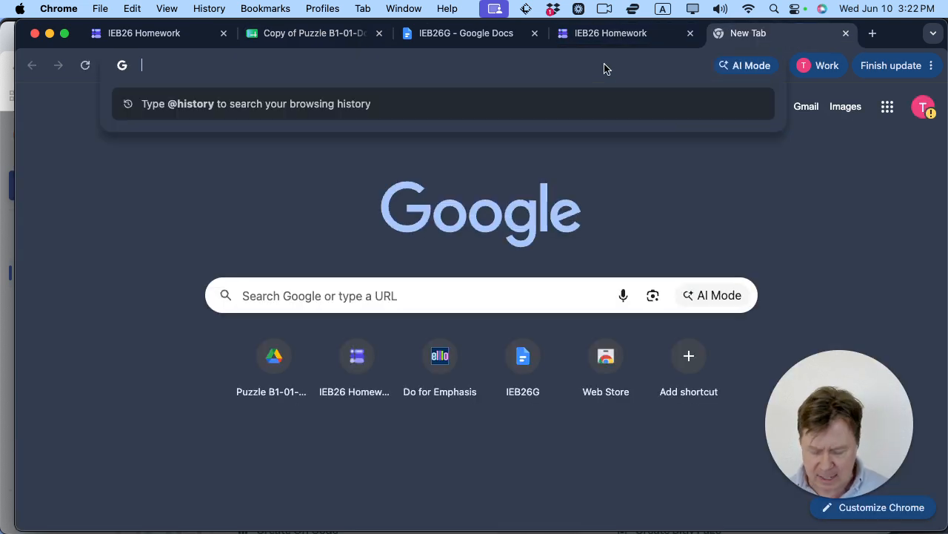
key(super+v)
key(Return)
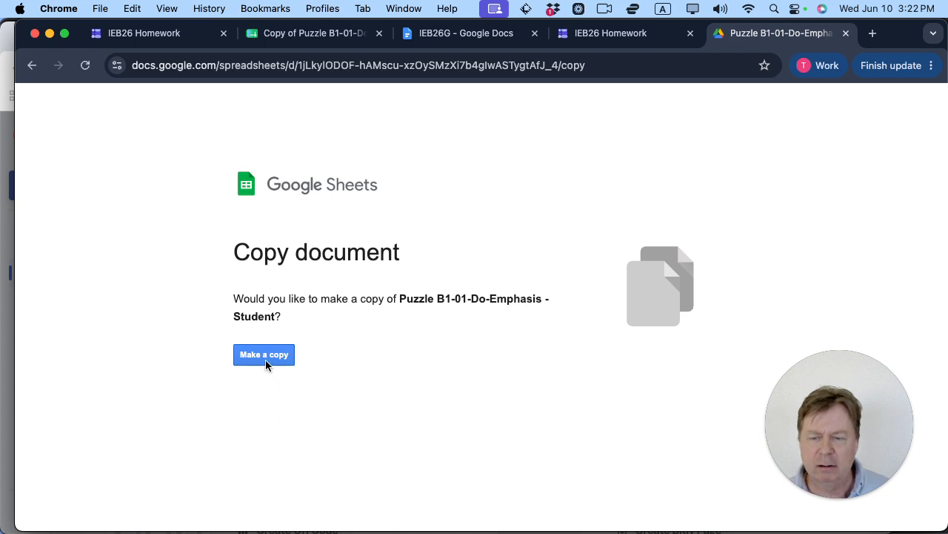
click(235, 69)
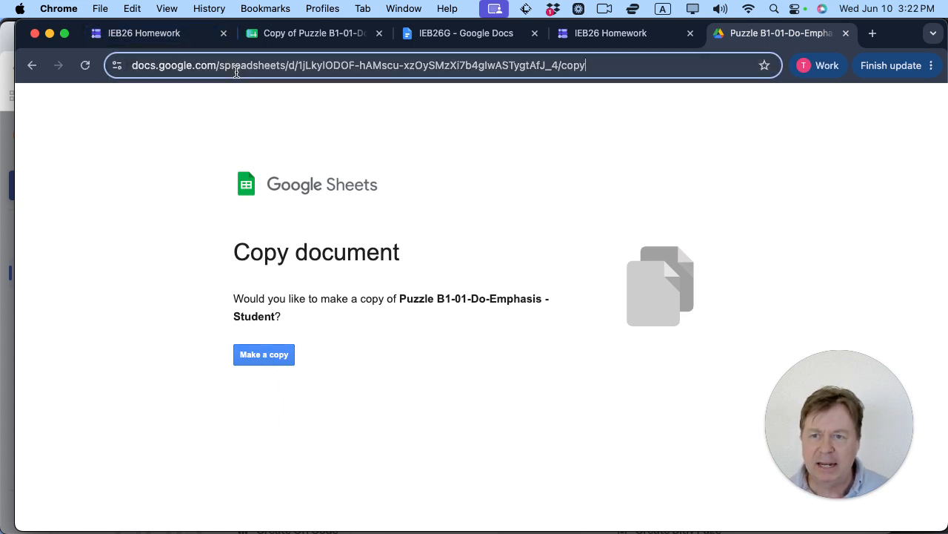
key(super+a)
text(bit)
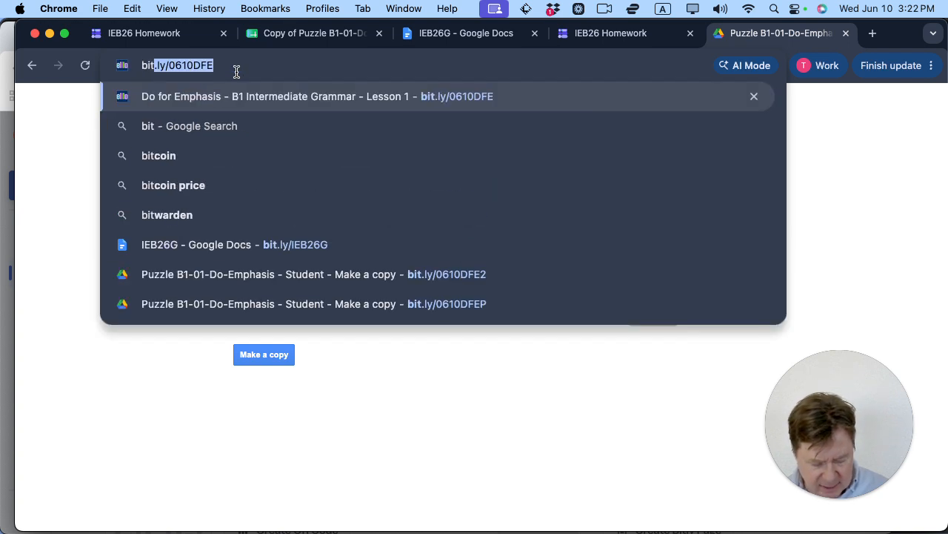
text(.ly)
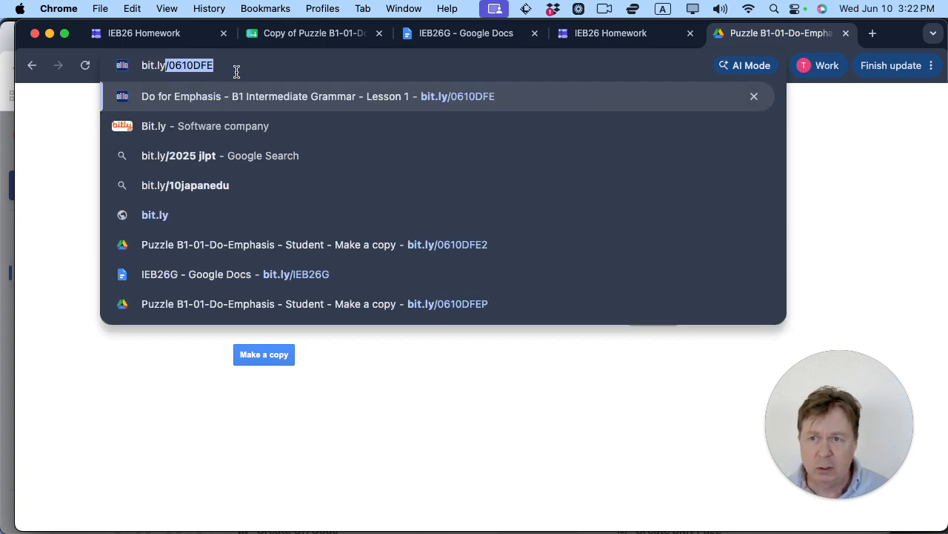
key(Right)
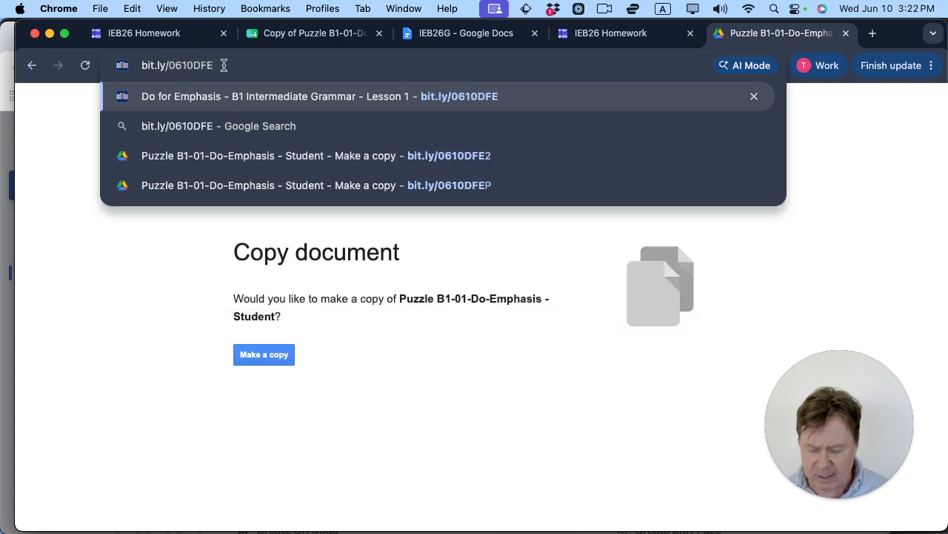
text(2)
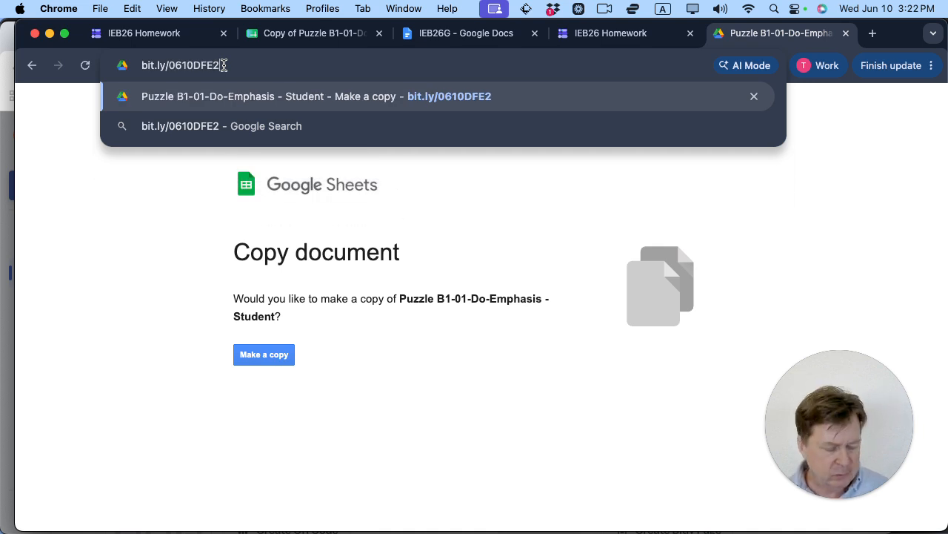
key(Return)
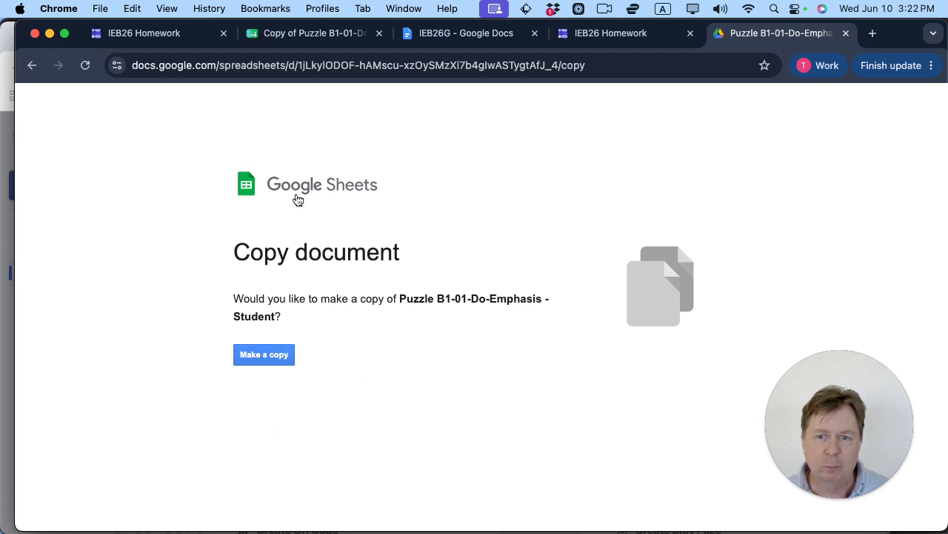
click(266, 357)
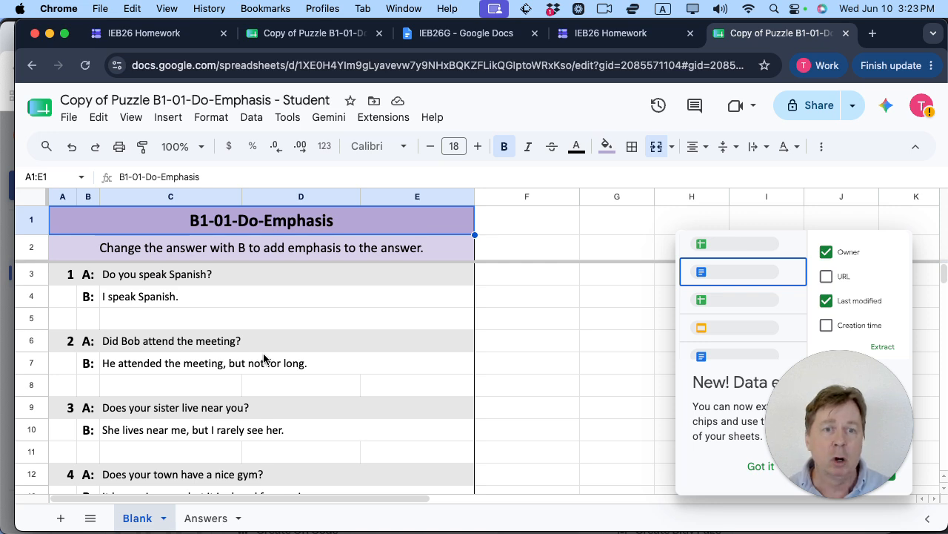
Step: Answer question 1 in cell C4 as 'I do speak Spanish.'
click(169, 363)
click(154, 306)
double_click(155, 306)
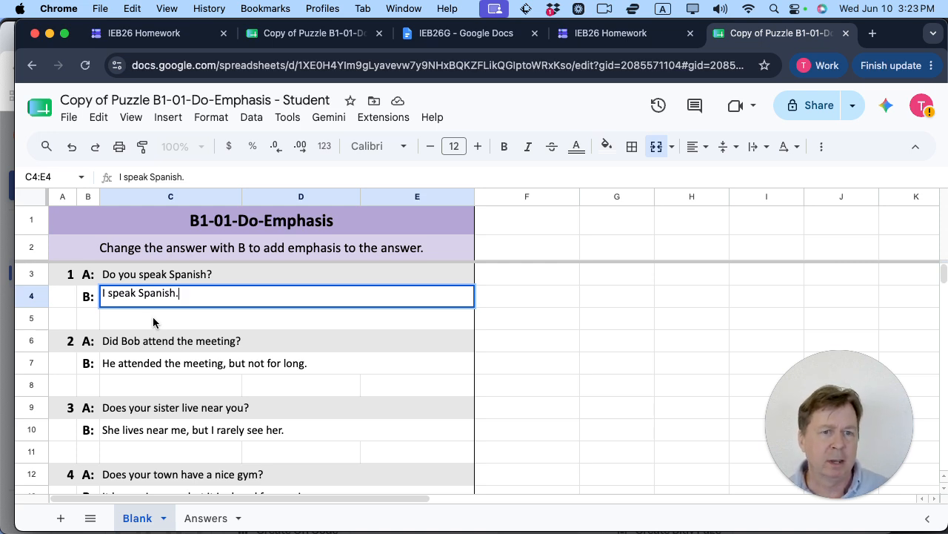
click(154, 321)
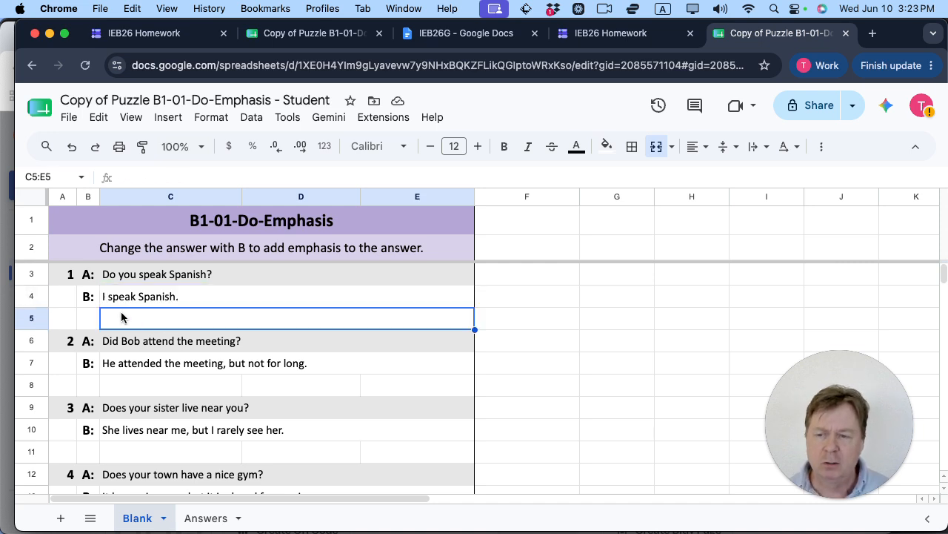
double_click(110, 296)
click(111, 295)
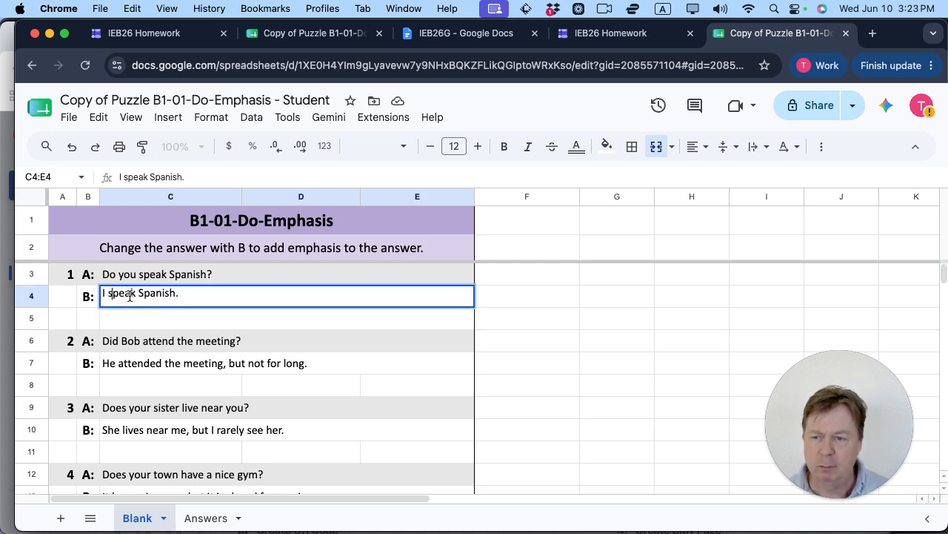
text(o s)
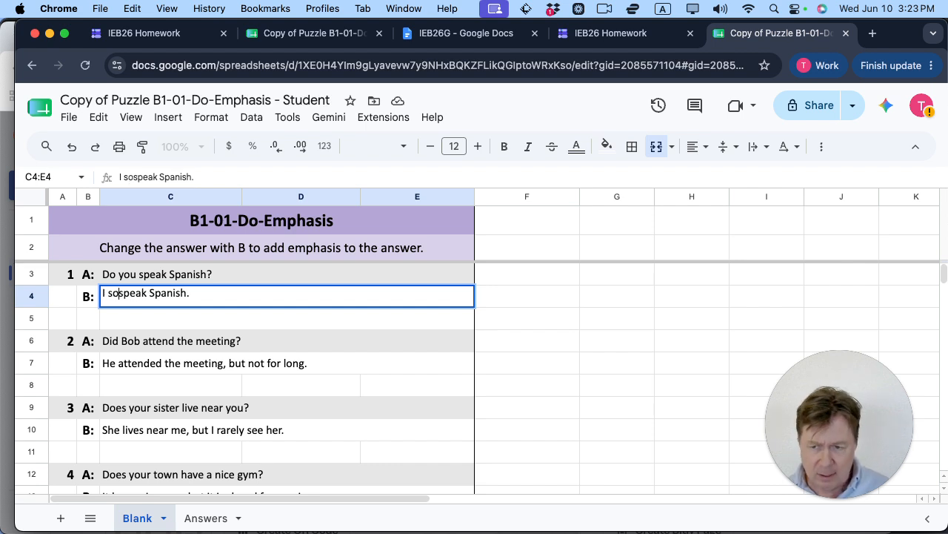
click(167, 325)
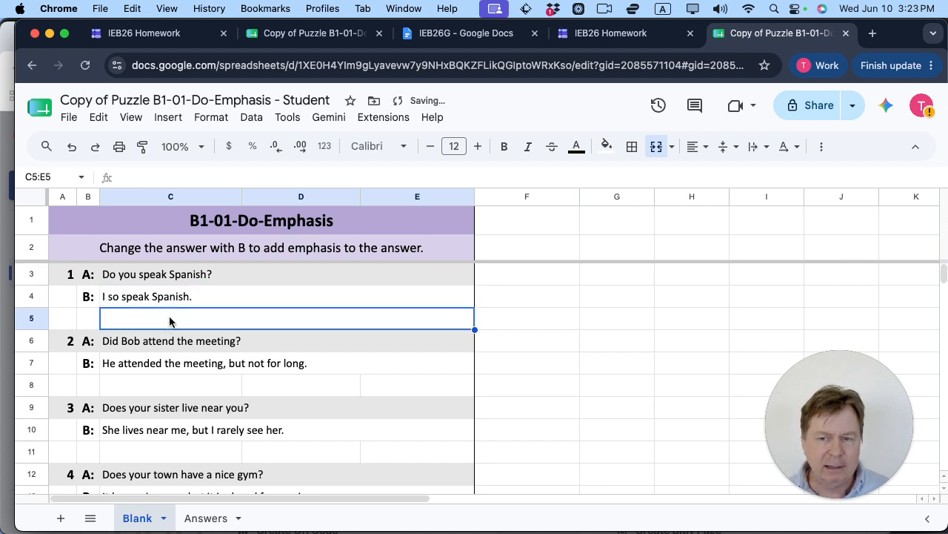
click(142, 300)
double_click(143, 299)
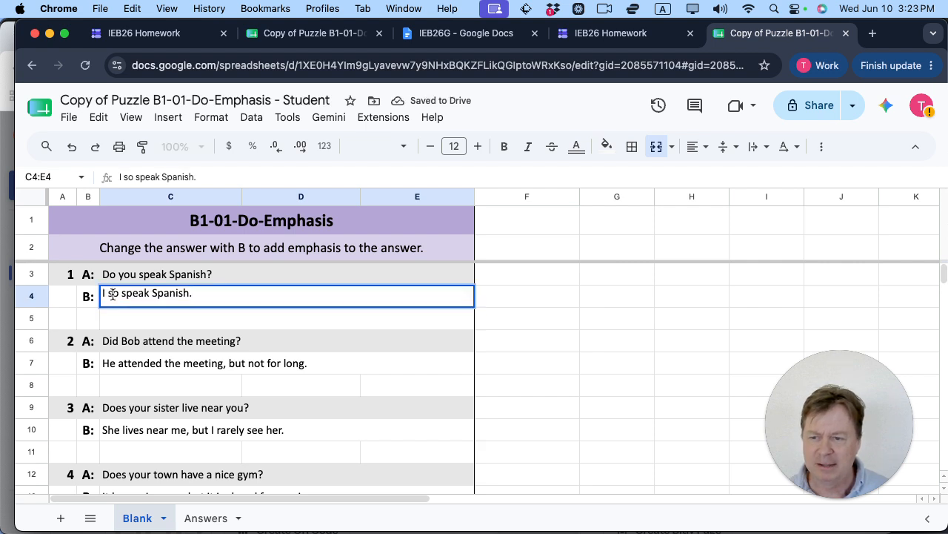
double_click(113, 294)
text(do)
click(145, 326)
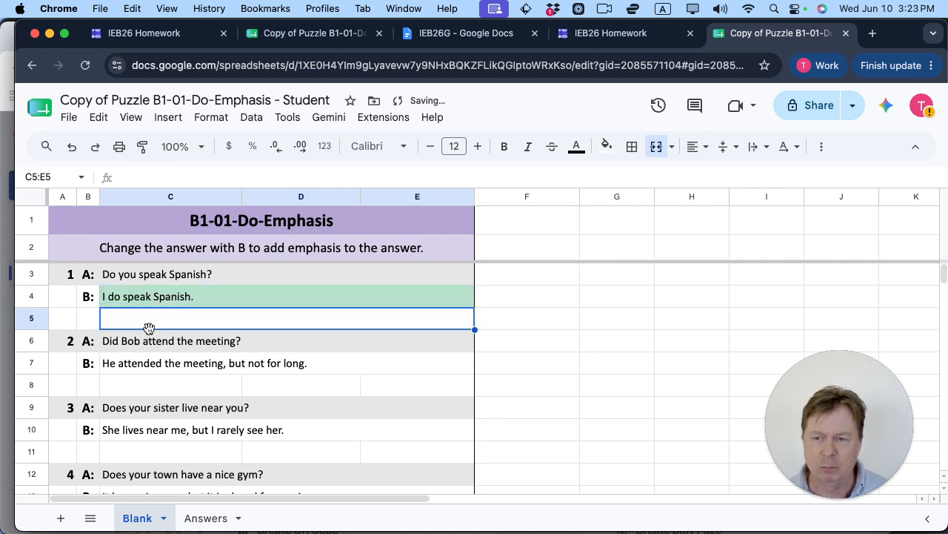
Step: Rewrite C7 as 'He did attend the meeting, but not for long.'
click(165, 366)
click(128, 348)
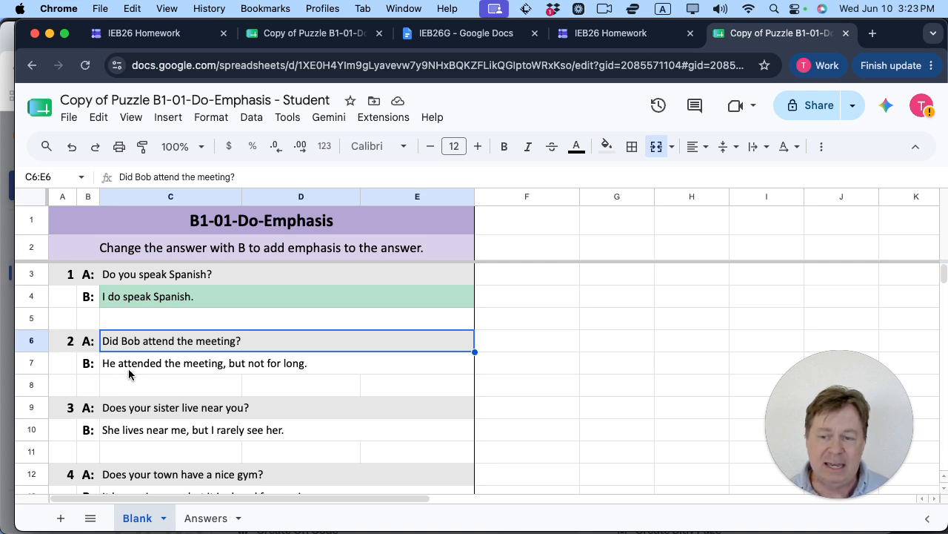
click(252, 367)
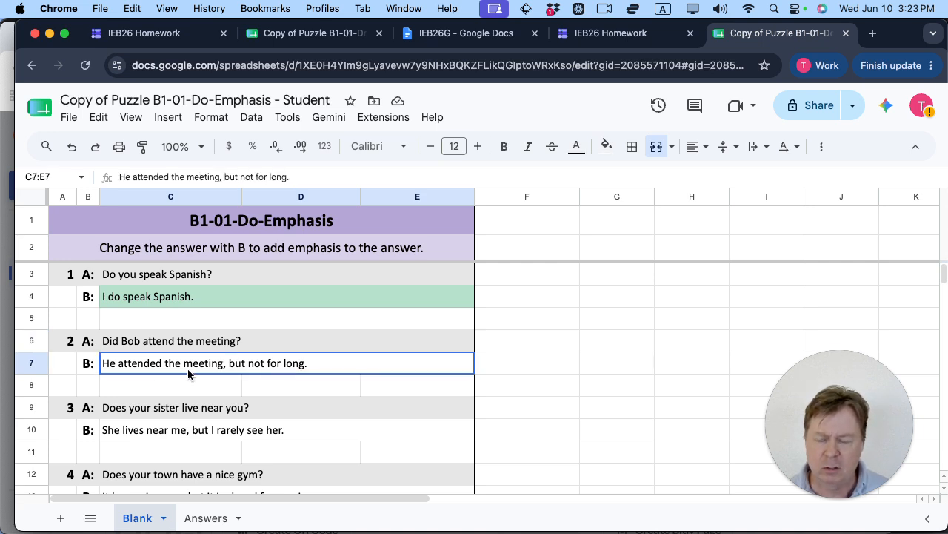
double_click(117, 364)
click(119, 361)
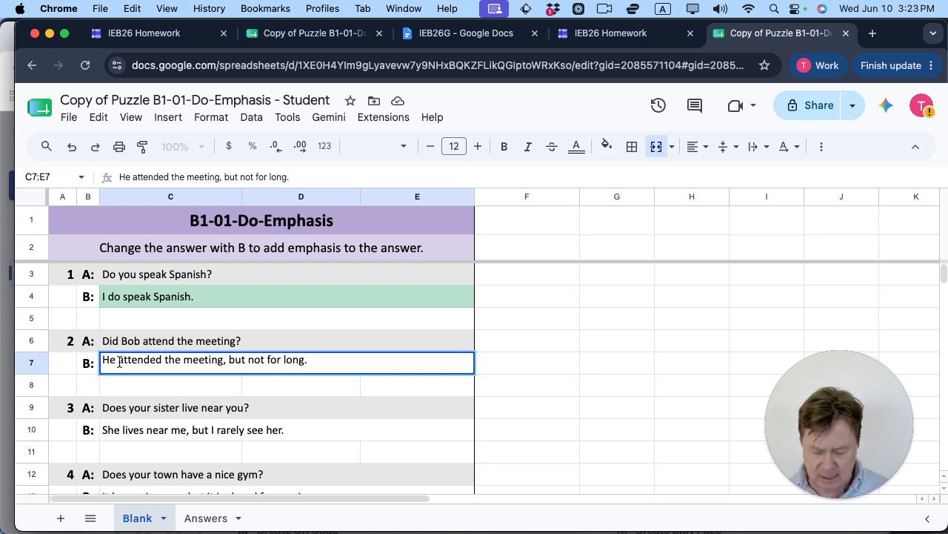
text(did)
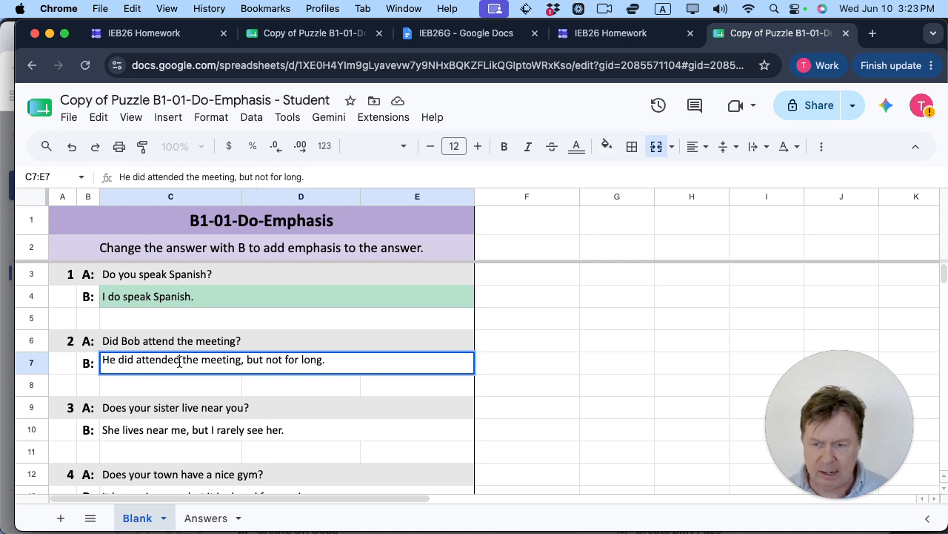
click(179, 362)
key(BackSpace)
key(BackSpace)
click(216, 325)
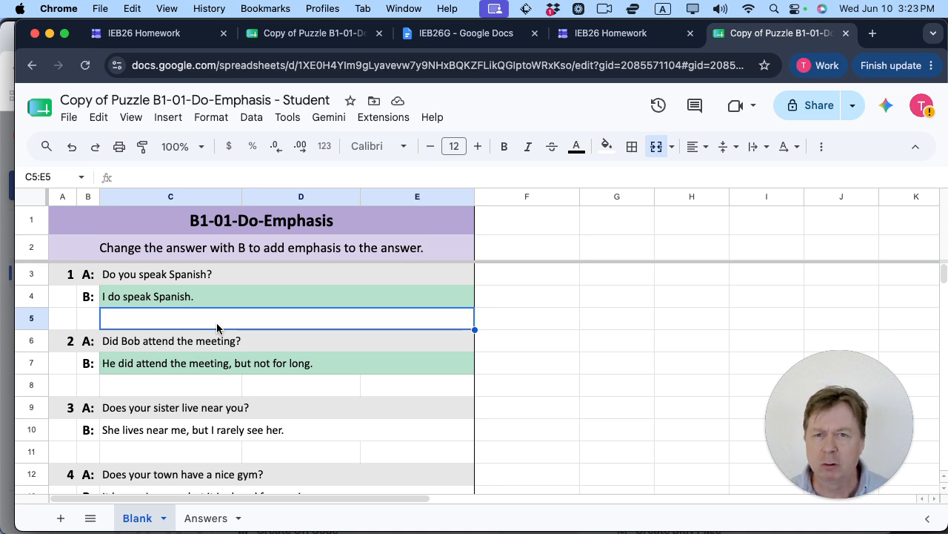
click(9, 337)
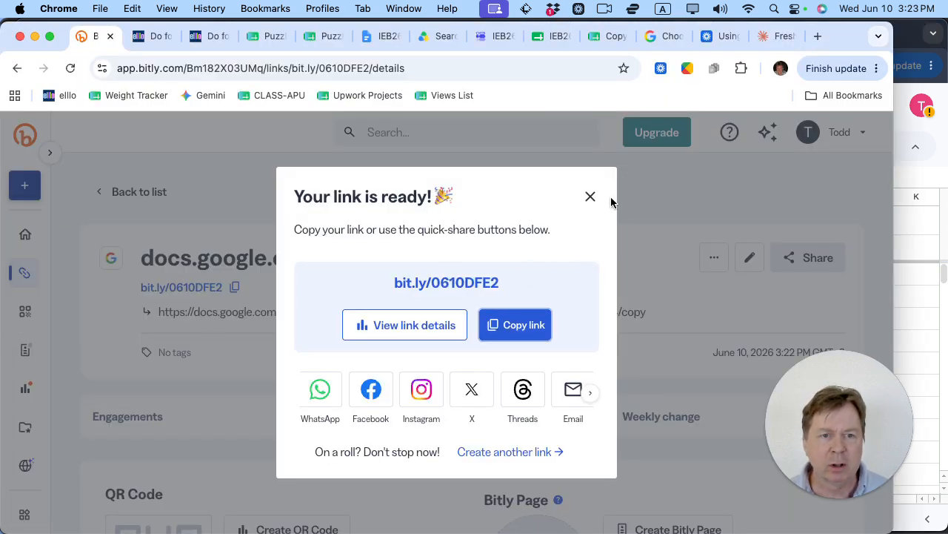
click(588, 197)
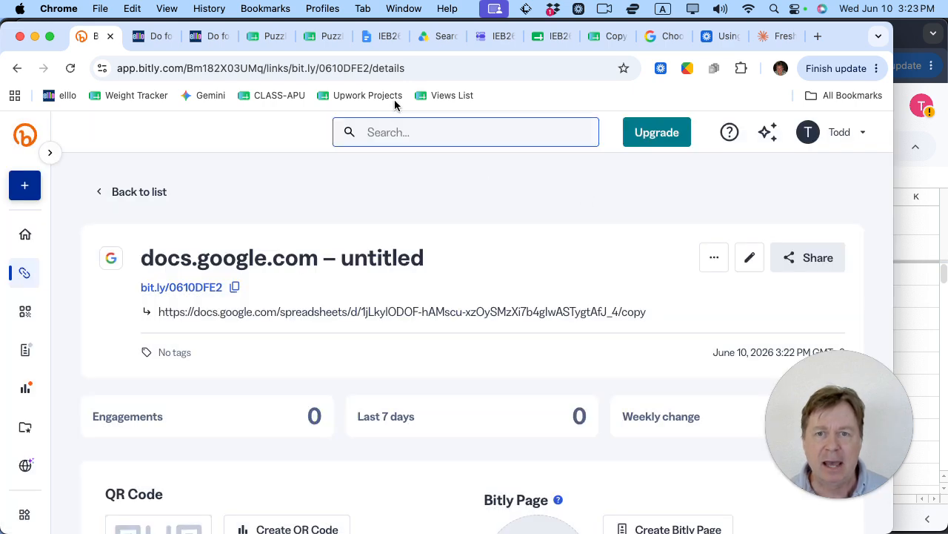
click(382, 39)
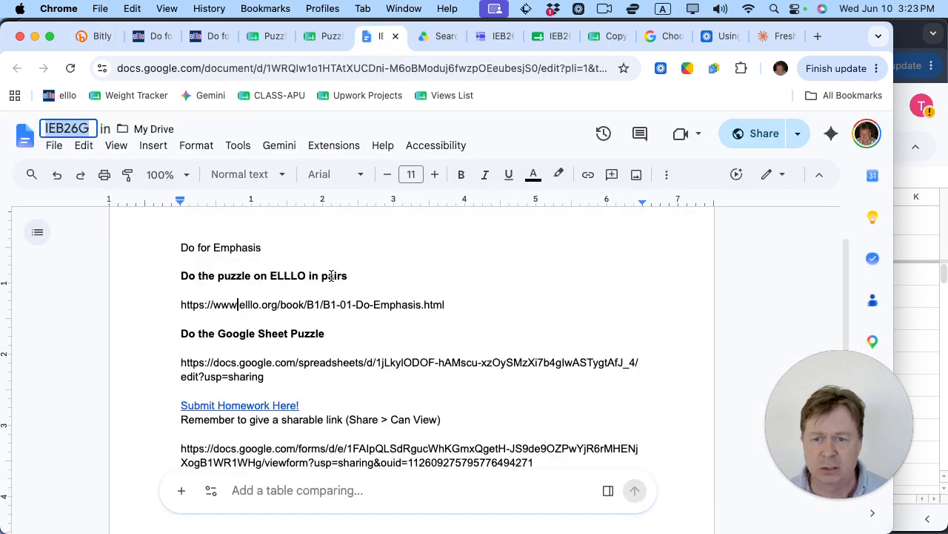
click(329, 276)
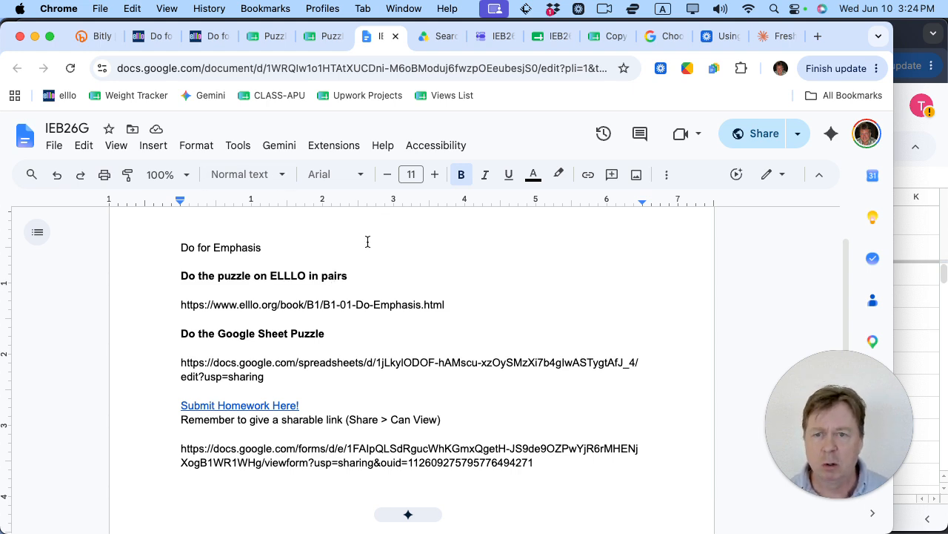
click(105, 38)
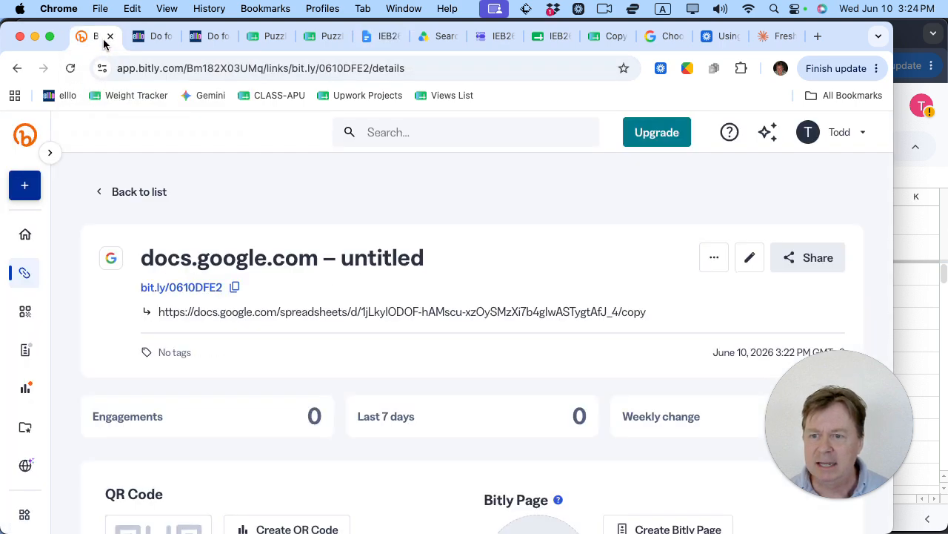
click(24, 273)
scroll(336, 342, down, 10)
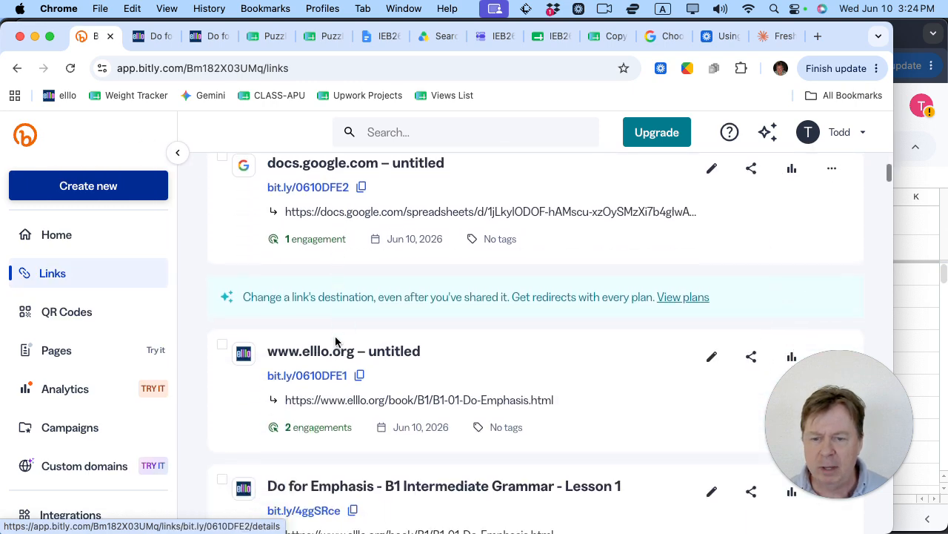
scroll(338, 340, down, 3)
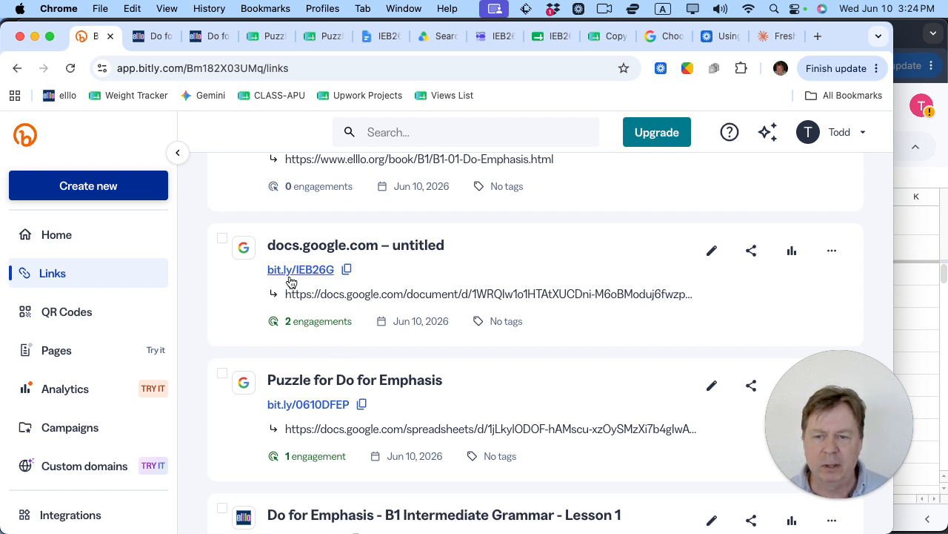
click(331, 276)
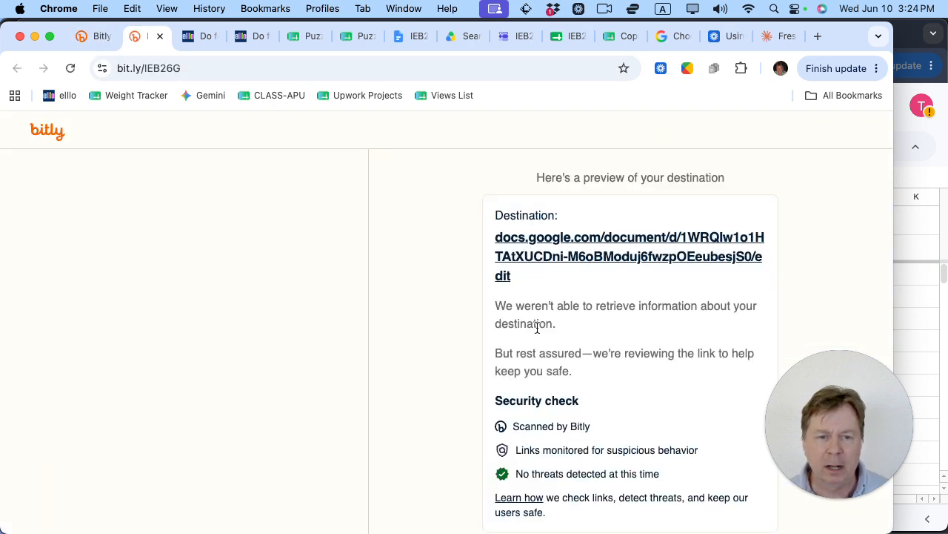
scroll(540, 333, down, 3)
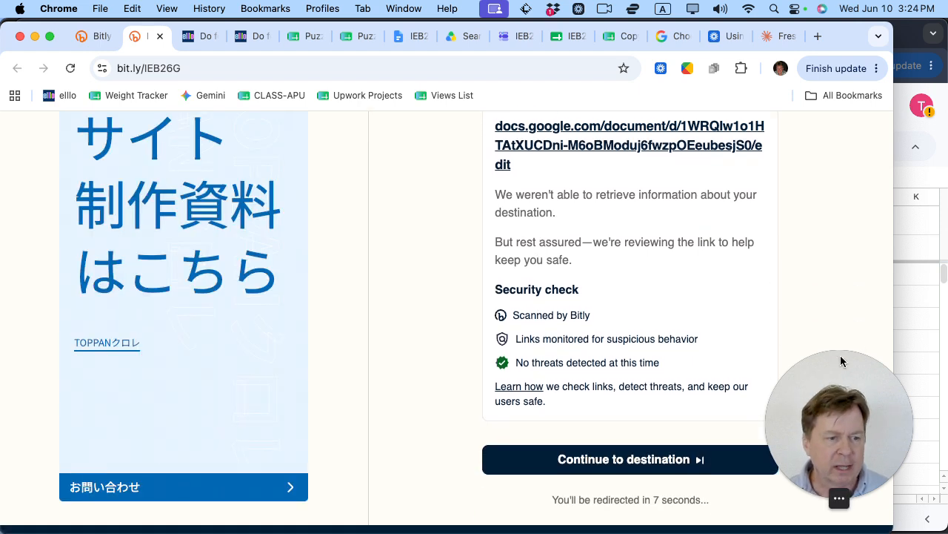
drag(879, 360, 897, 355)
scroll(491, 264, up, 2)
scroll(423, 290, up, 1)
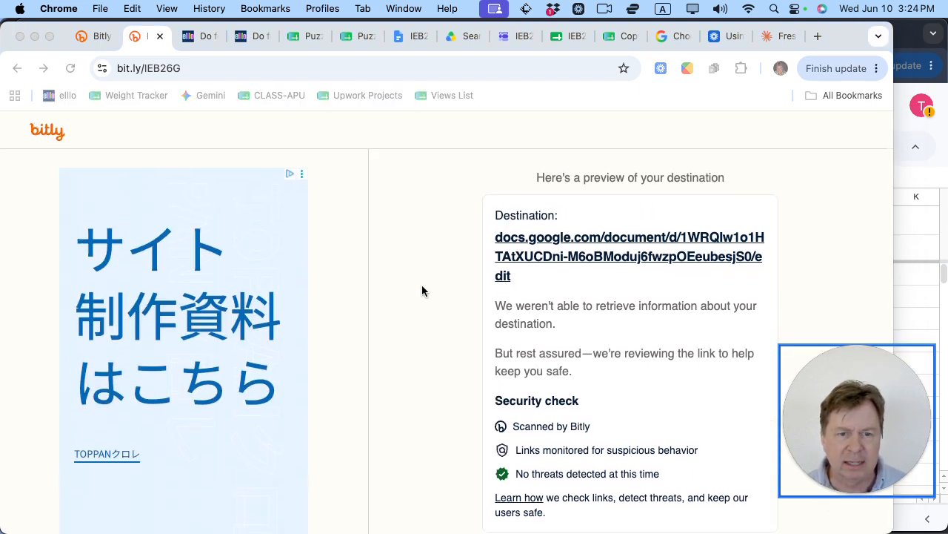
scroll(506, 375, down, 4)
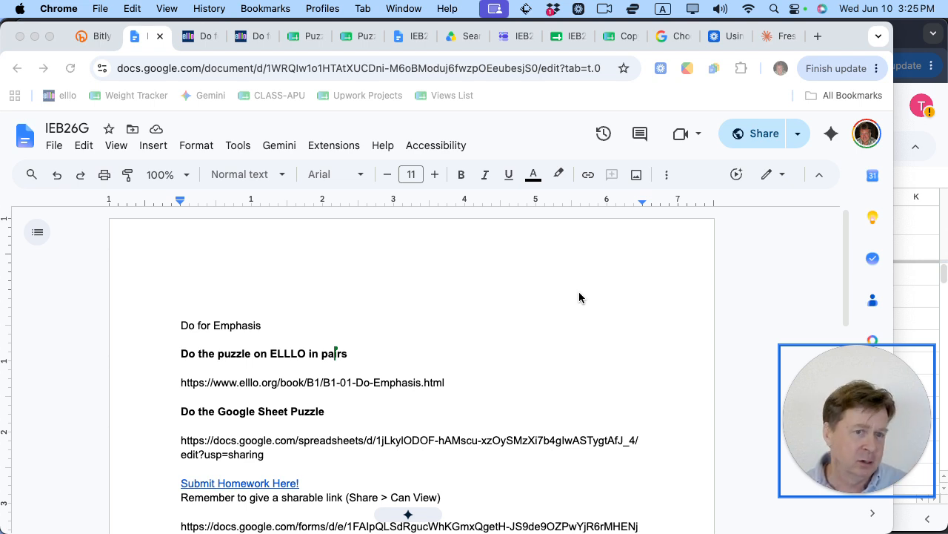
click(533, 286)
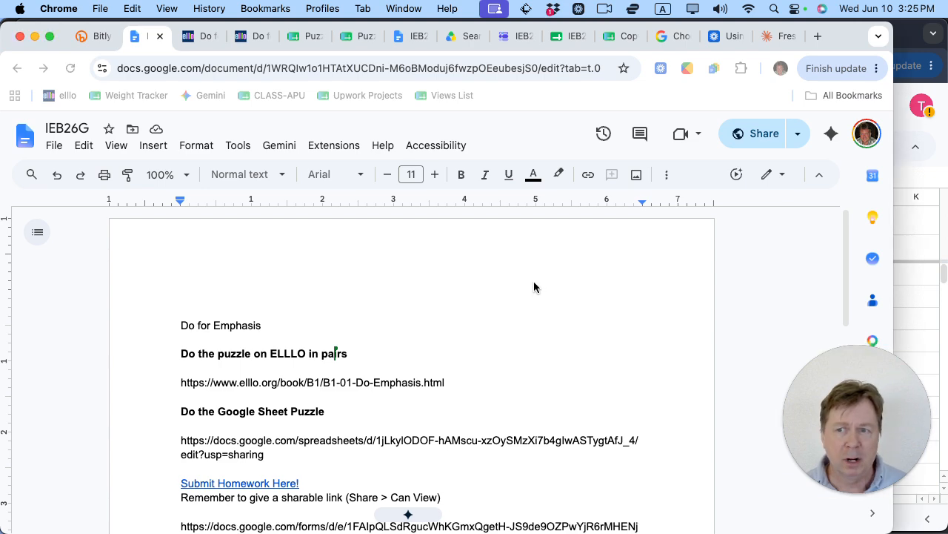
Step: Make a copy of the IEB26G homework document
click(63, 152)
click(117, 222)
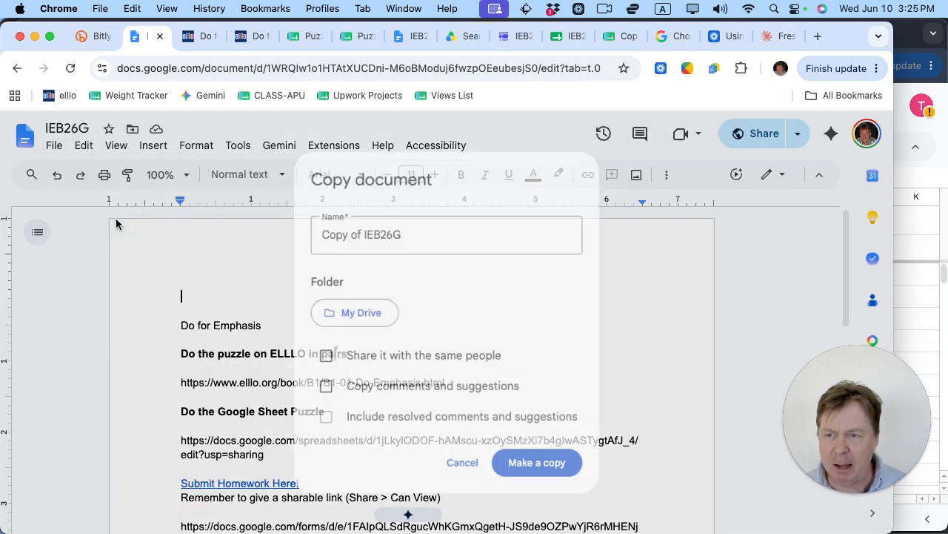
click(526, 468)
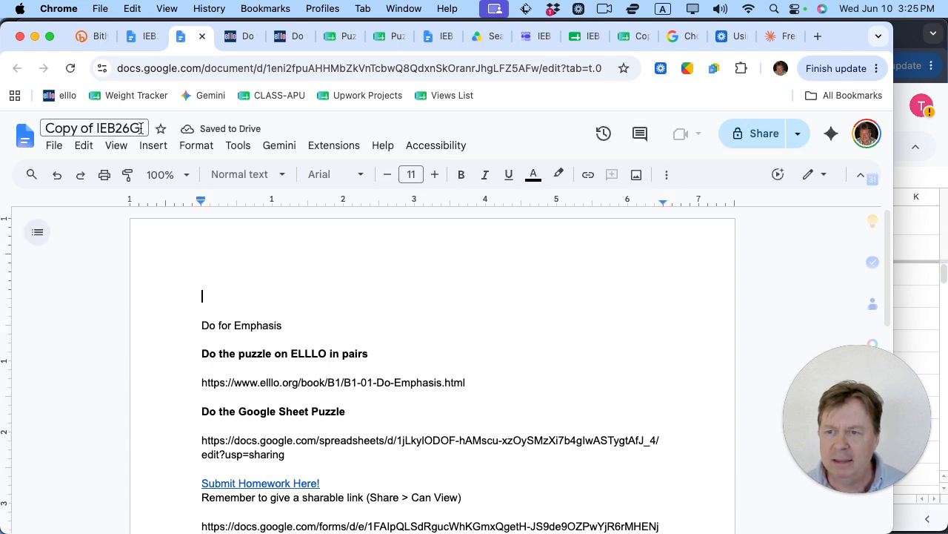
Step: Rename the copy from 'Copy of IEB26G' to IEB26H
click(141, 129)
key(BackSpace)
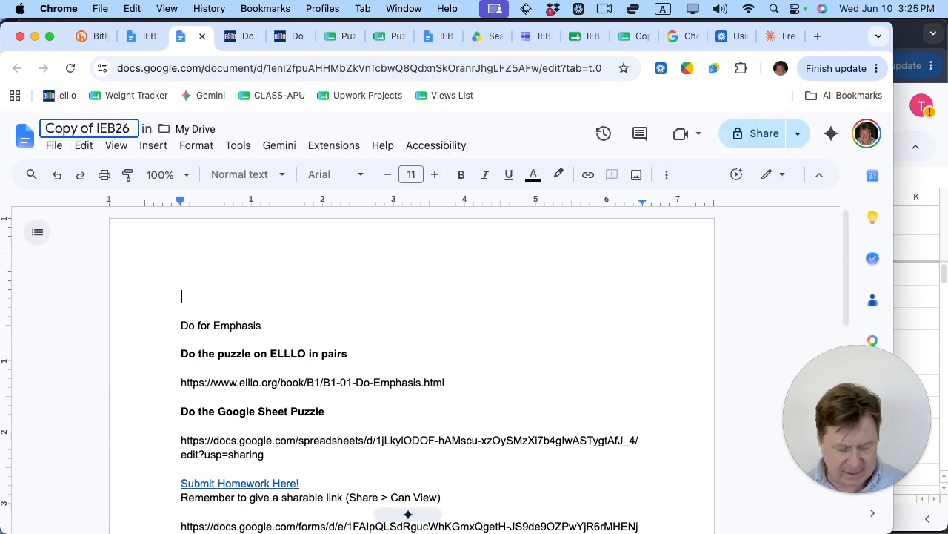
text(H)
key(Return)
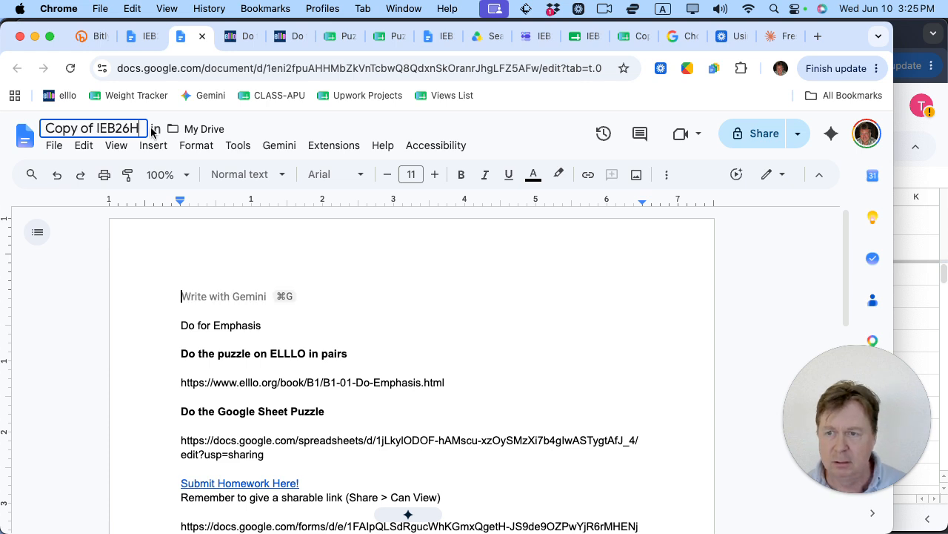
click(96, 127)
key(BackSpace)
key(BackSpace)
key(BackSpace)
key(BackSpace)
key(BackSpace)
key(BackSpace)
key(BackSpace)
key(BackSpace)
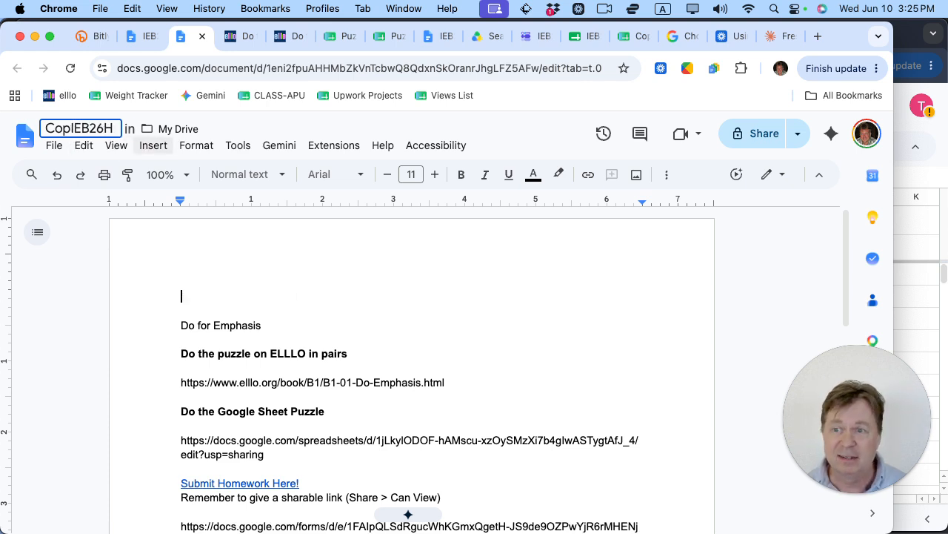
click(332, 311)
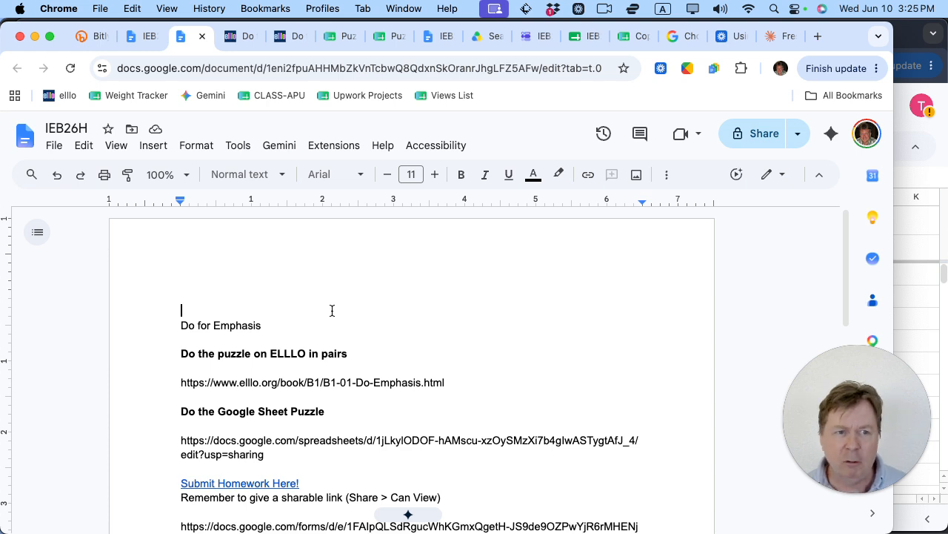
click(761, 135)
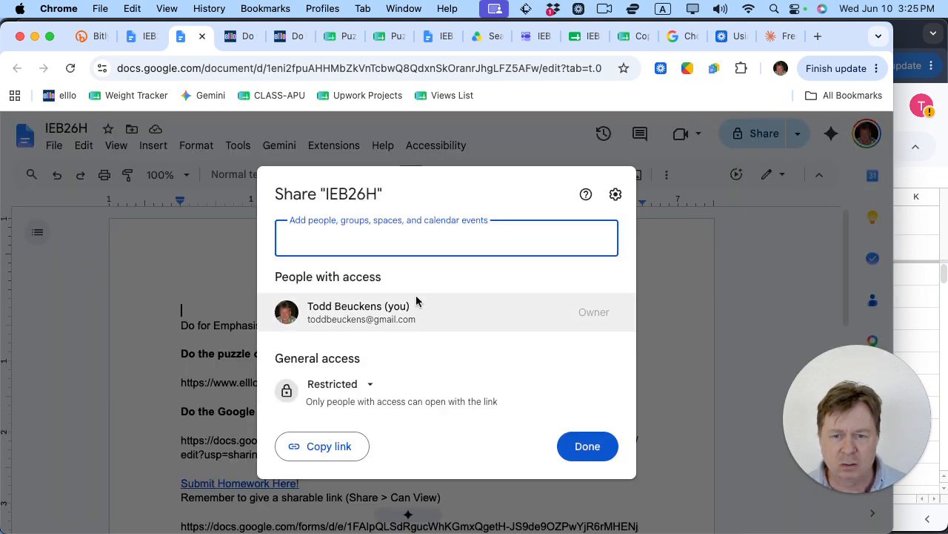
Step: Set IEB26H's general access to Anyone with the link (Viewer) and copy its link
click(370, 387)
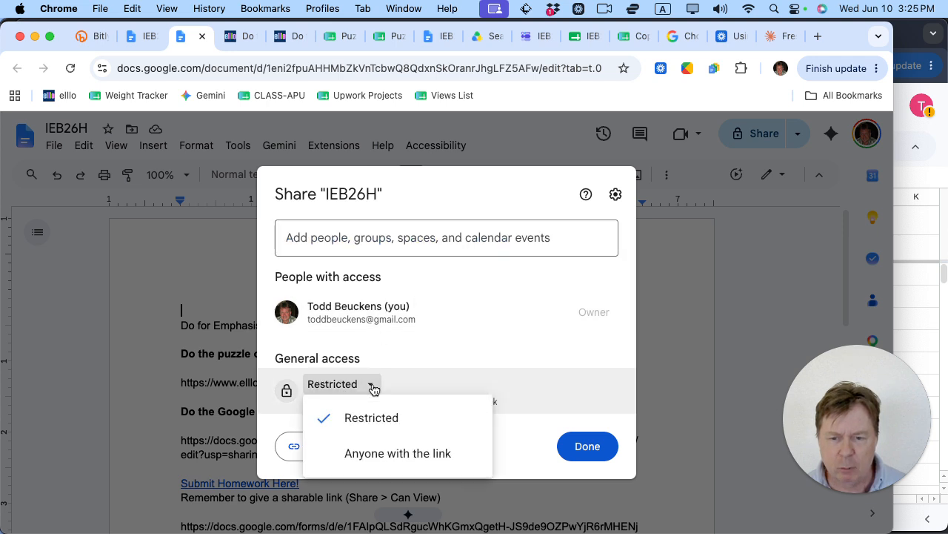
click(392, 454)
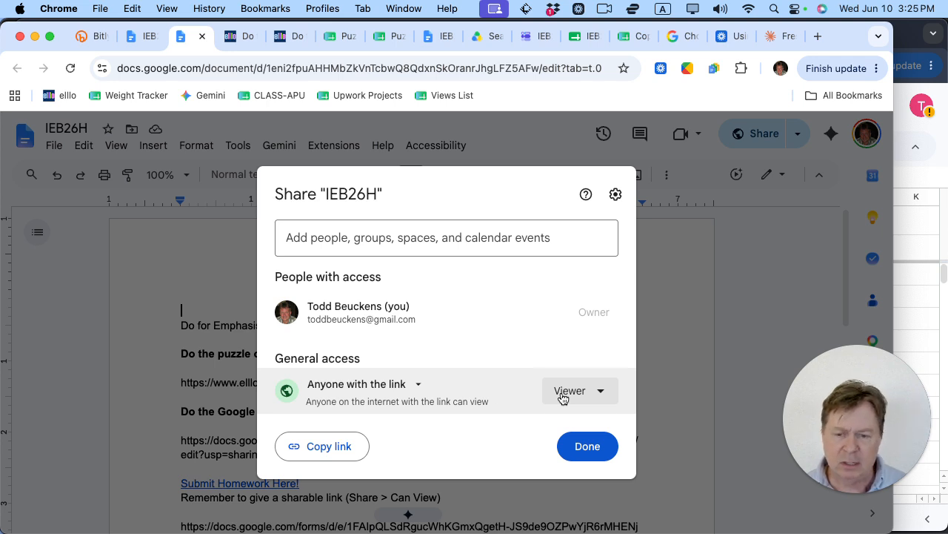
click(326, 448)
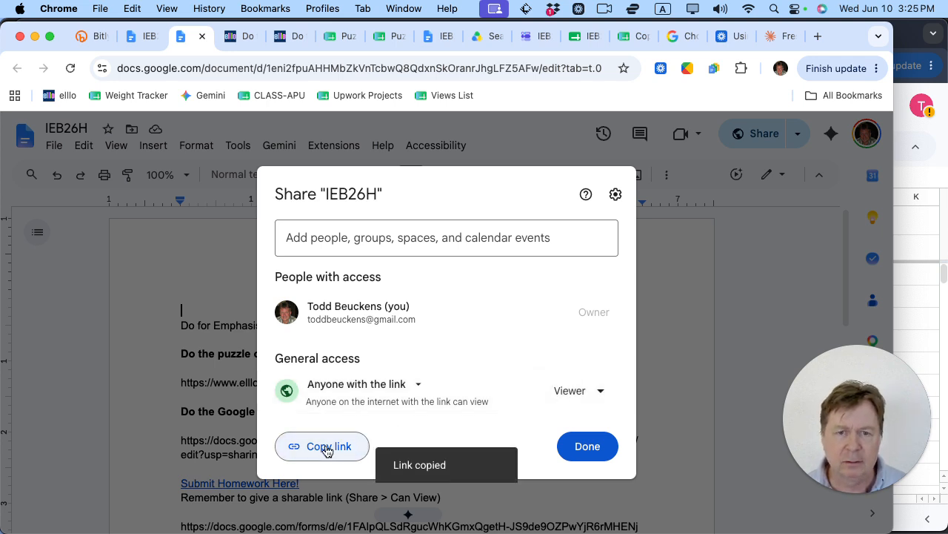
click(98, 41)
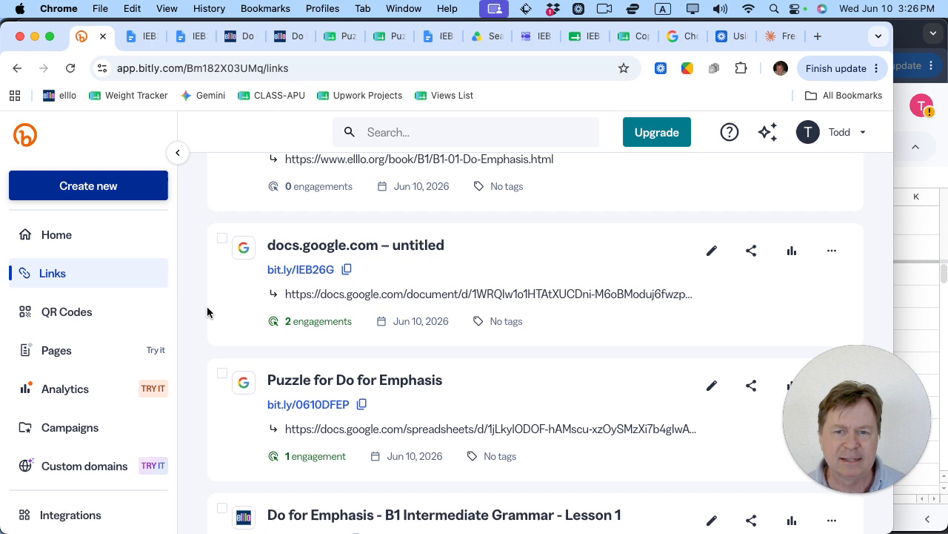
click(99, 191)
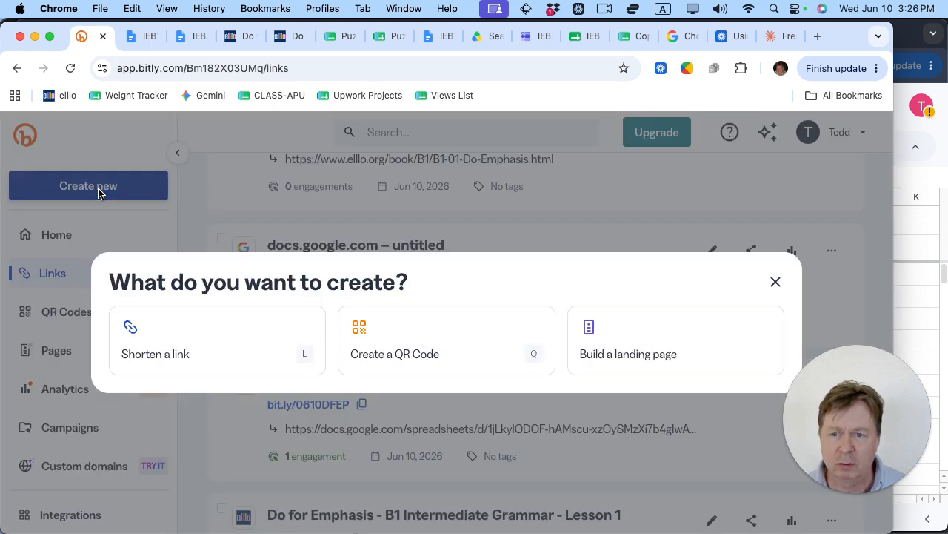
click(230, 367)
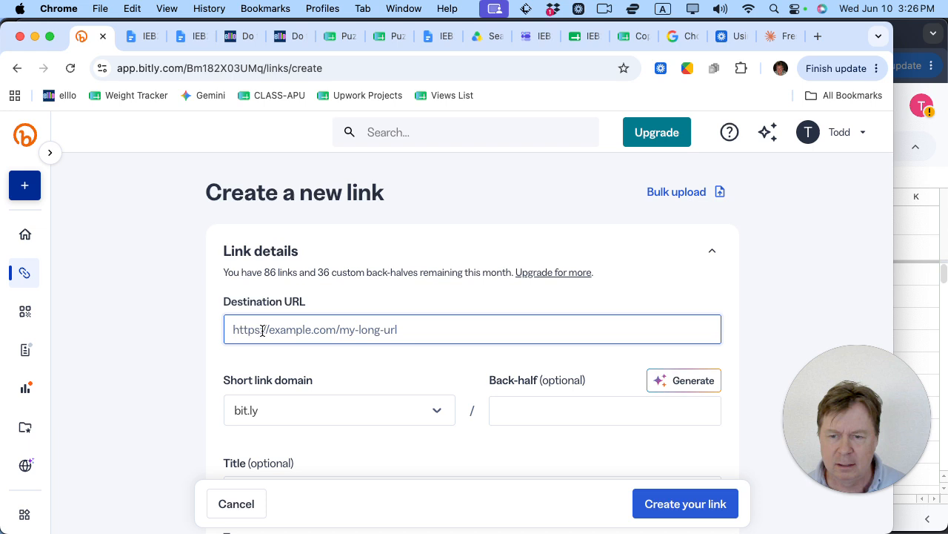
key(super+v)
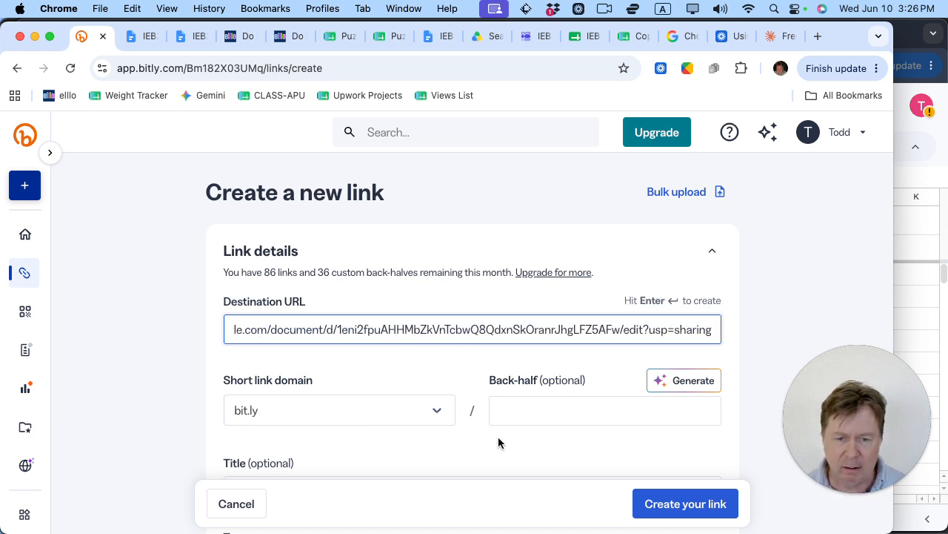
click(513, 415)
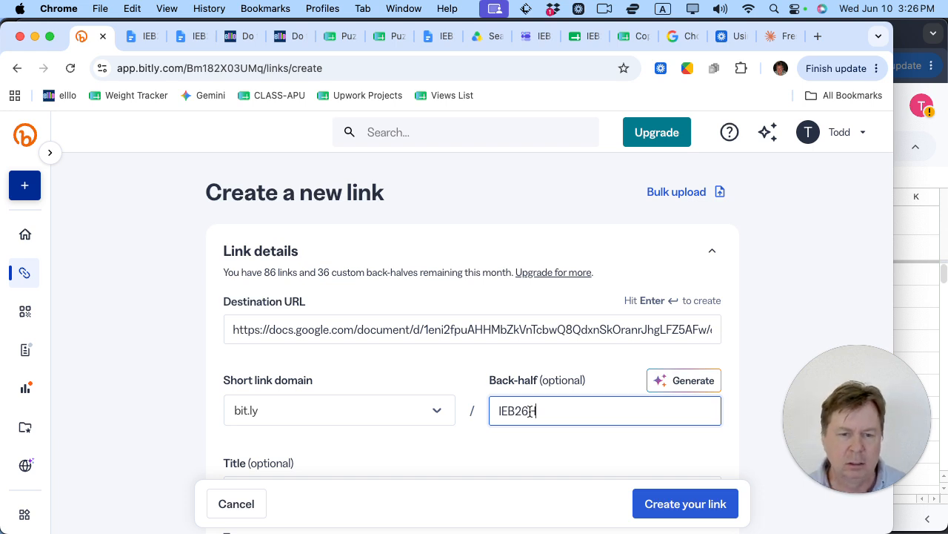
scroll(528, 430, down, 2)
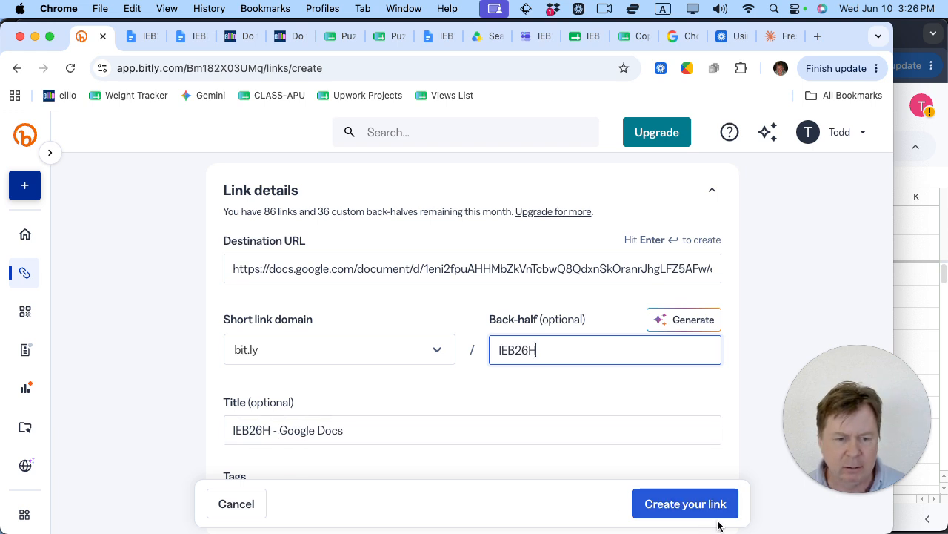
click(686, 504)
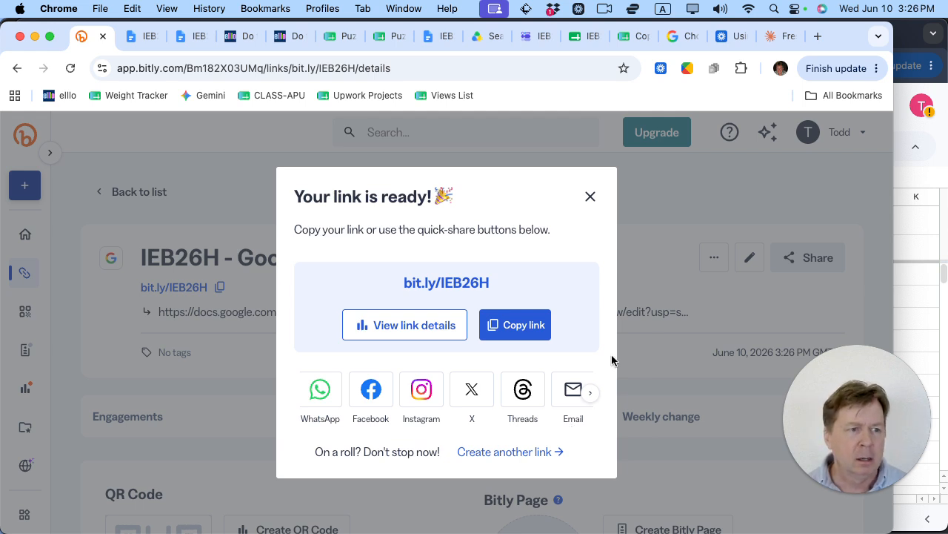
click(590, 198)
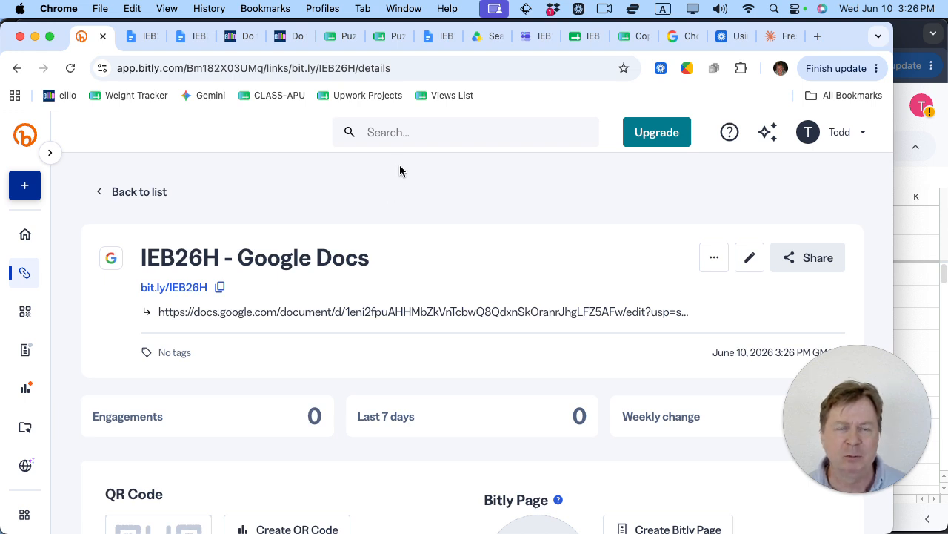
click(437, 39)
Step: Preview where IEB26G's Submit Homework Here! link points, then bring up the student's puzzle sheet
scroll(460, 311, down, 2)
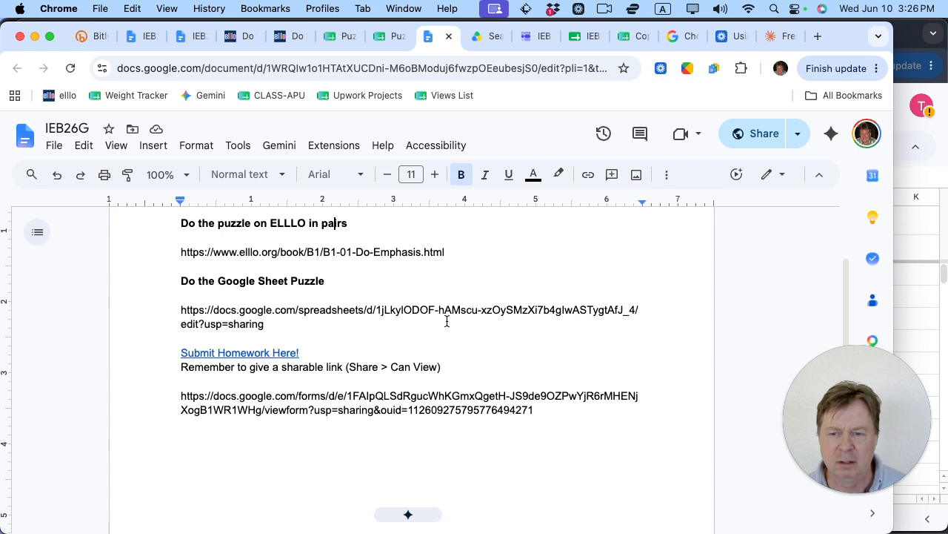
click(282, 352)
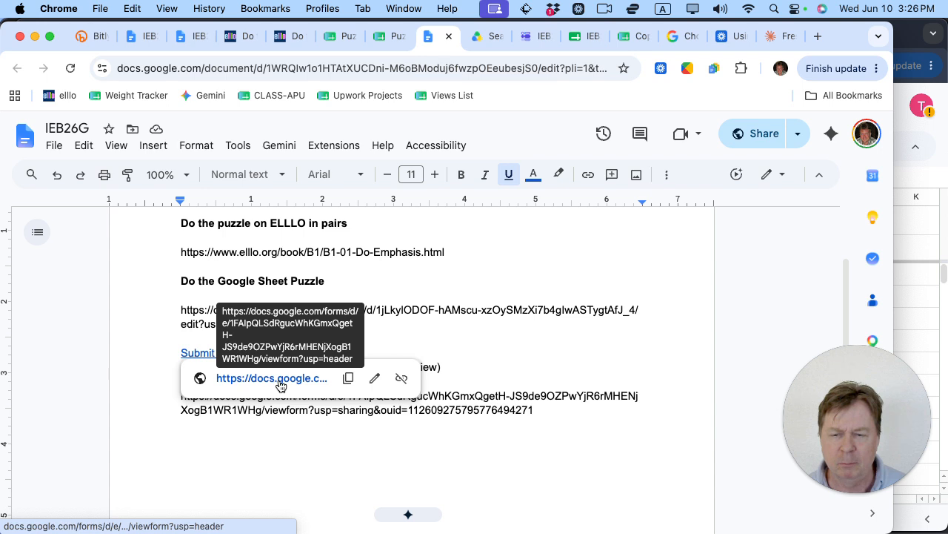
click(489, 322)
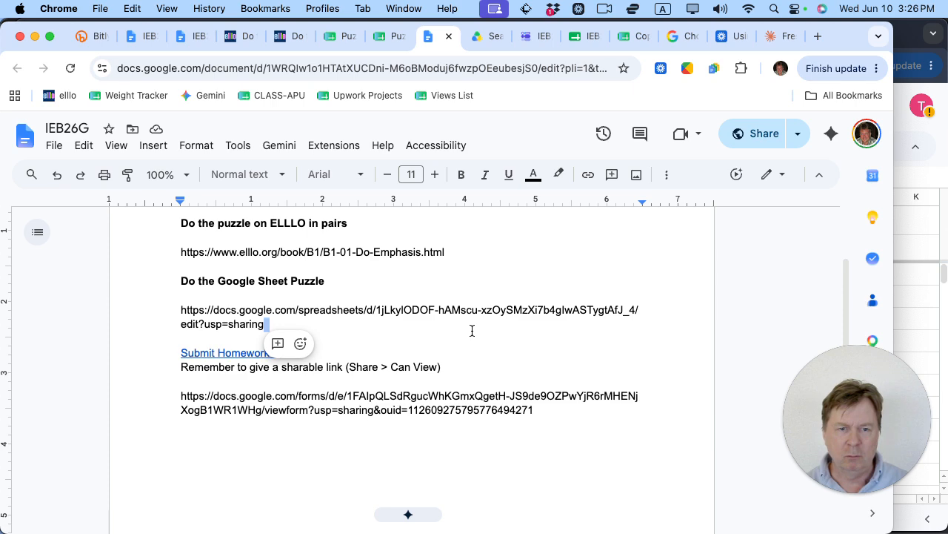
click(904, 323)
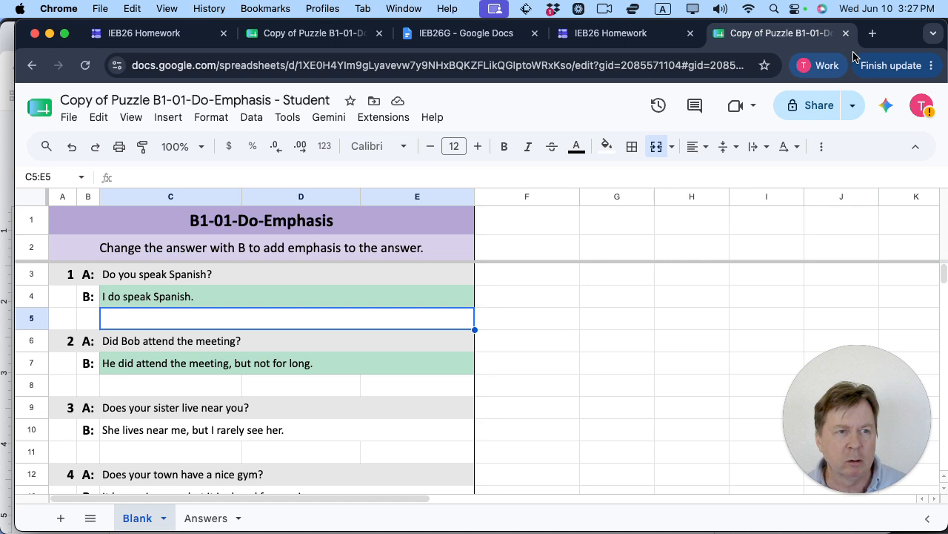
click(873, 35)
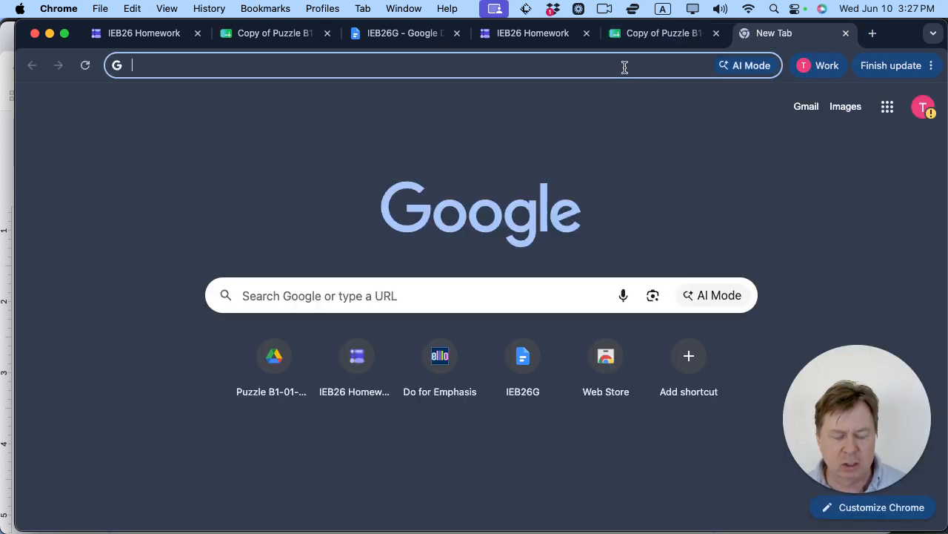
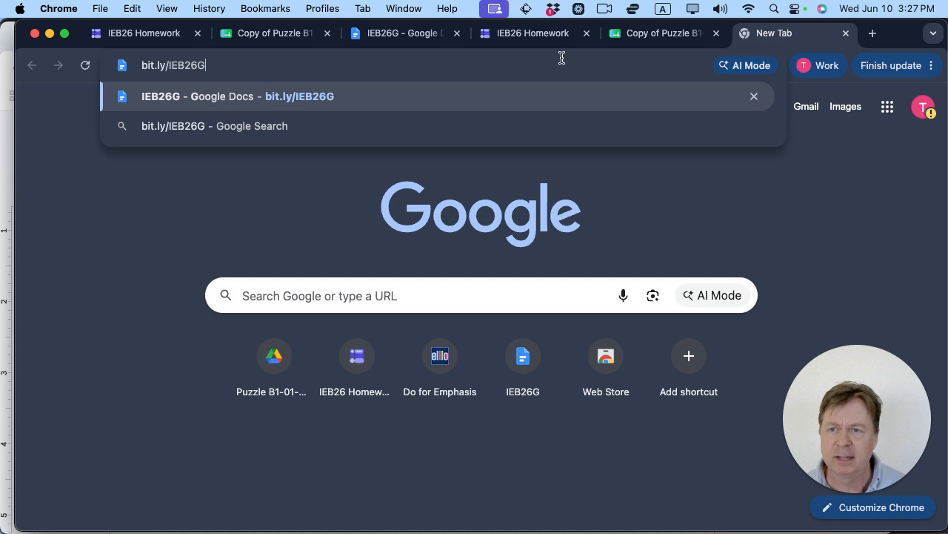
key(Return)
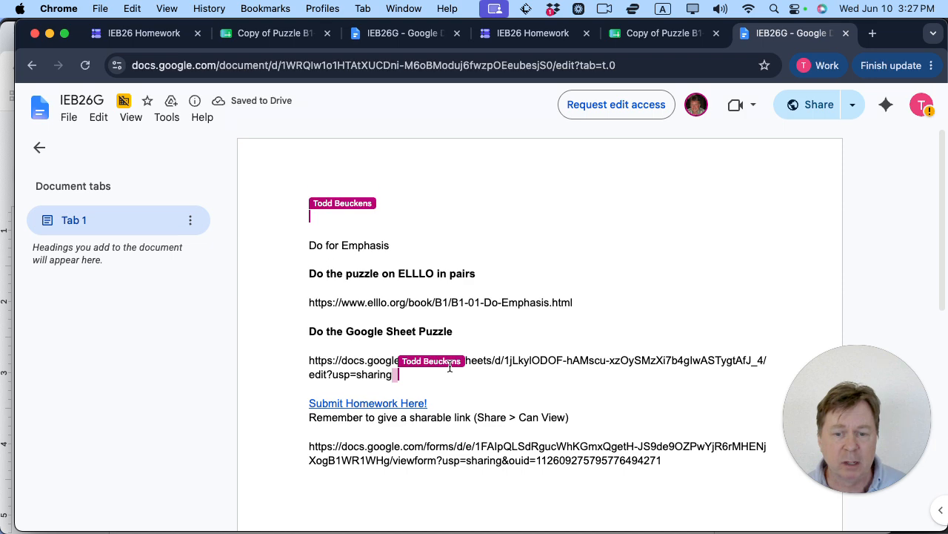
scroll(450, 364, down, 1)
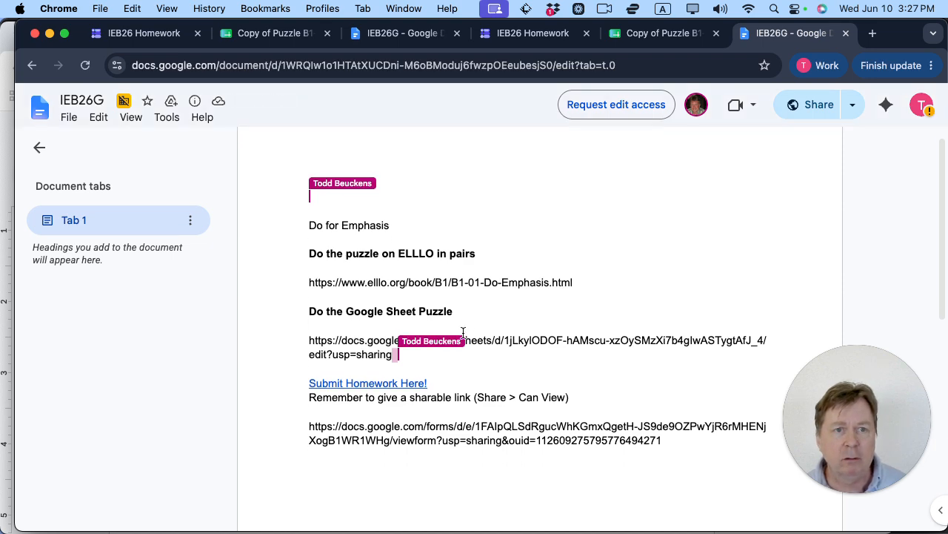
click(641, 35)
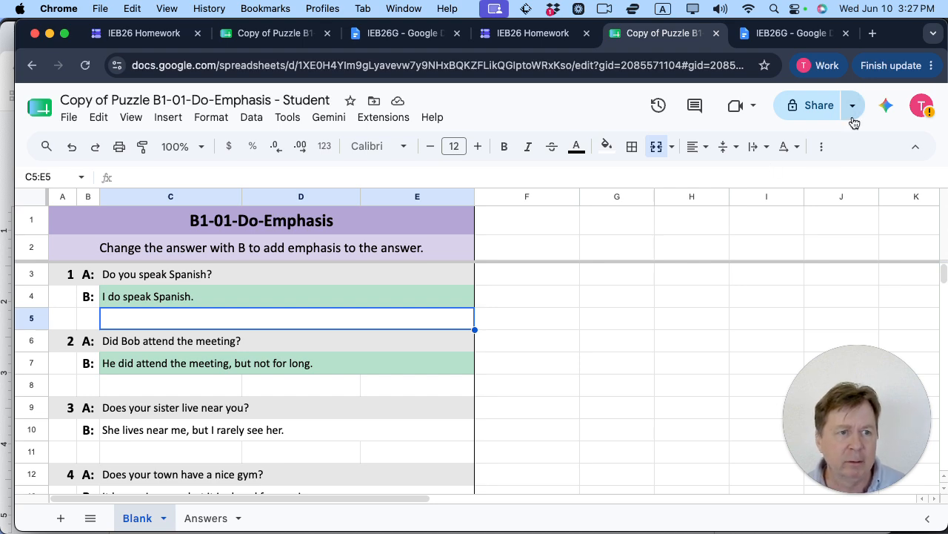
click(818, 107)
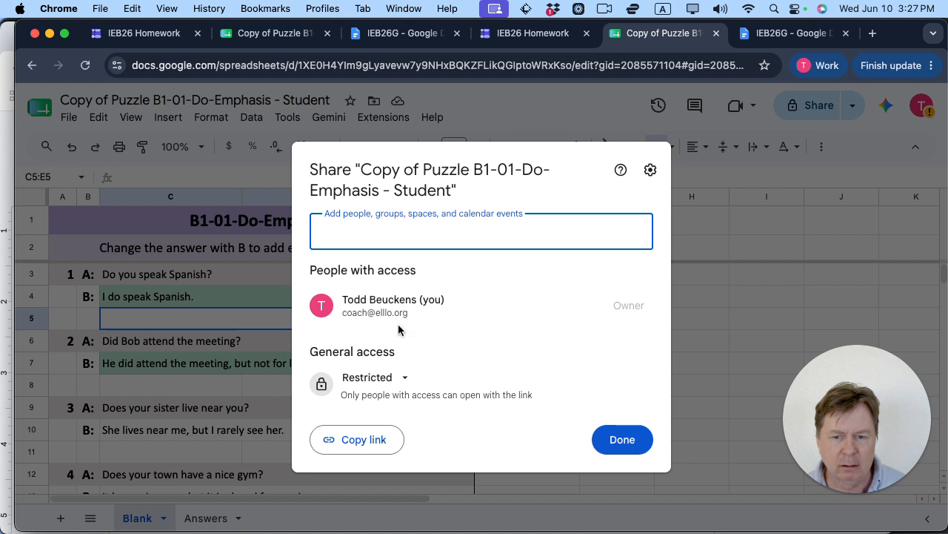
Step: Make the puzzle sheet copy viewable by anyone with the link and copy its share link
click(401, 387)
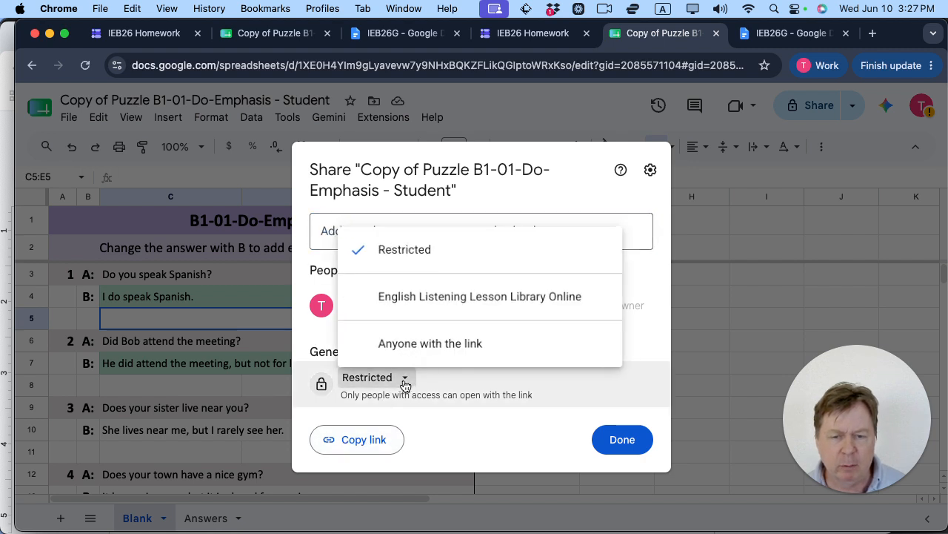
click(428, 344)
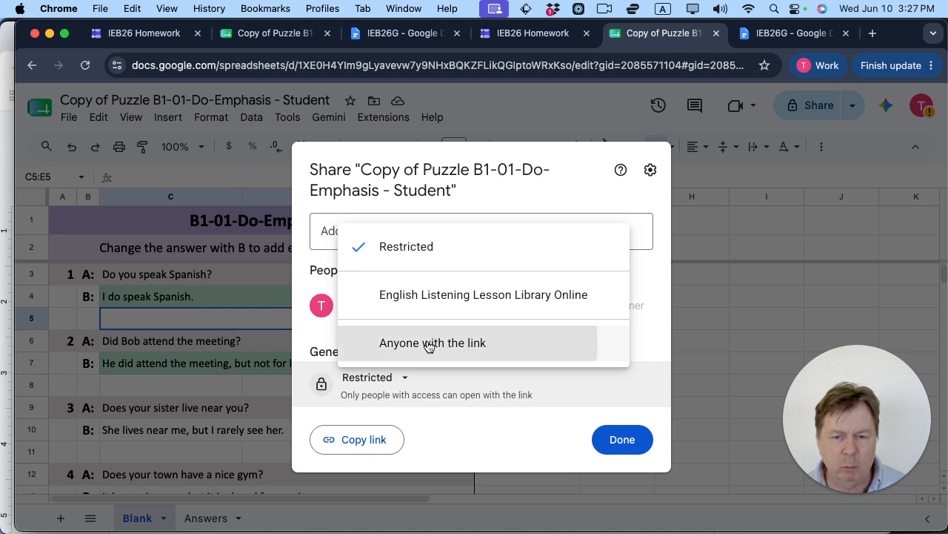
click(373, 441)
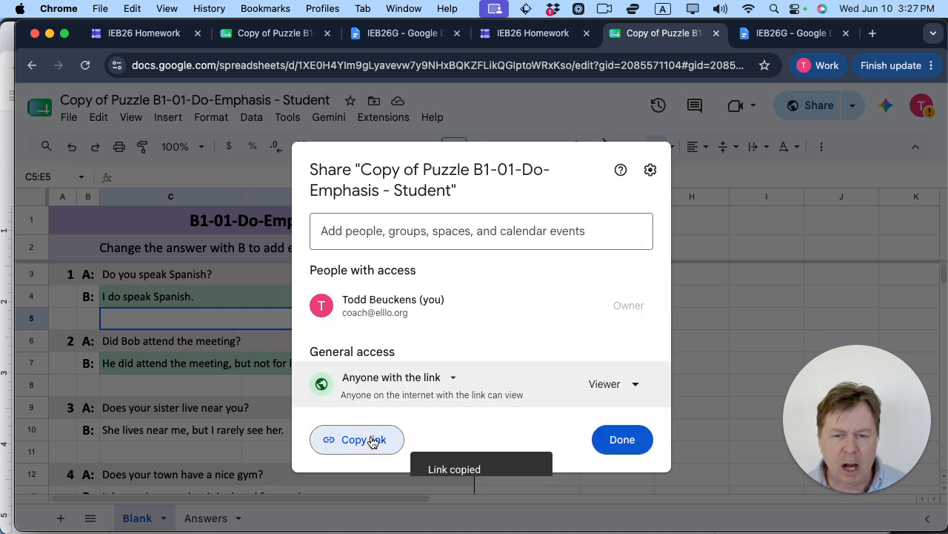
click(616, 447)
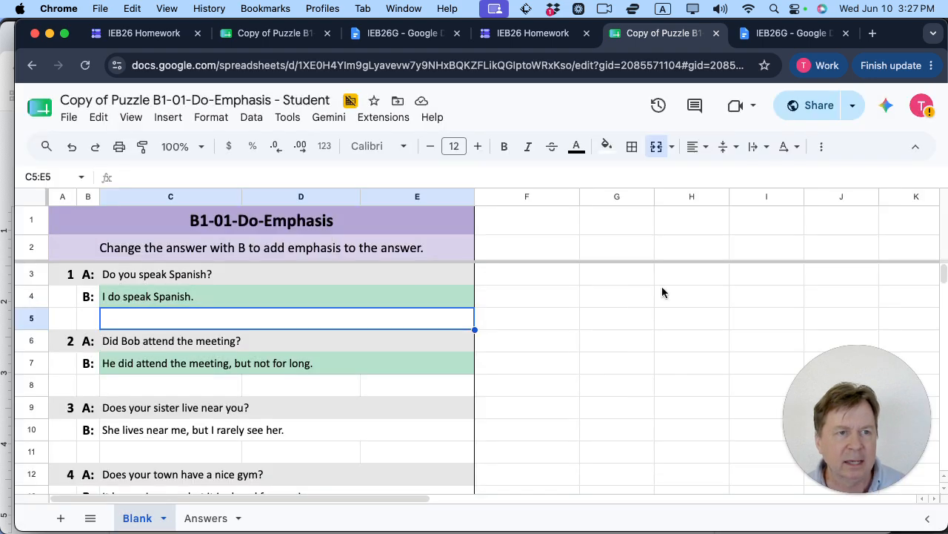
click(787, 33)
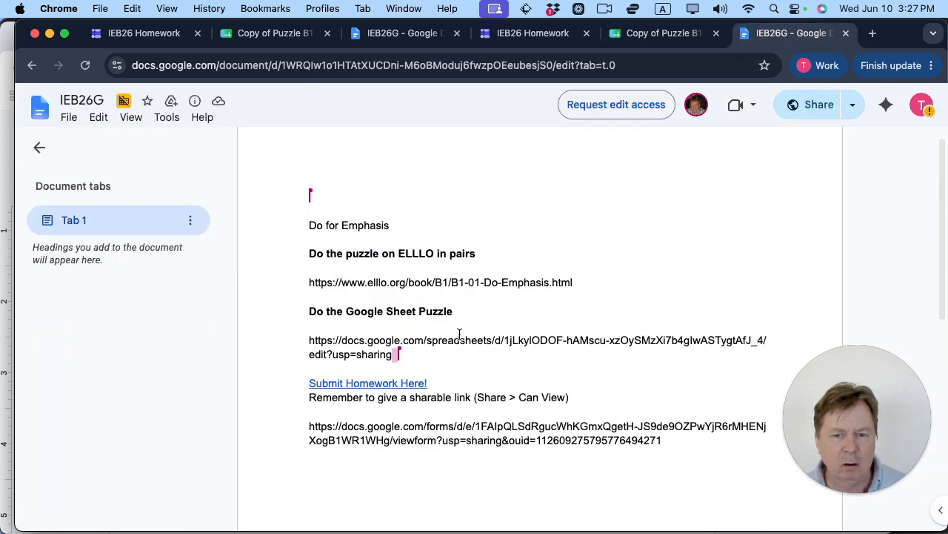
click(388, 382)
Step: Submit the IEB26 Homework form with the student's name, the puzzle sheet link and comment 'Cool!'
click(404, 410)
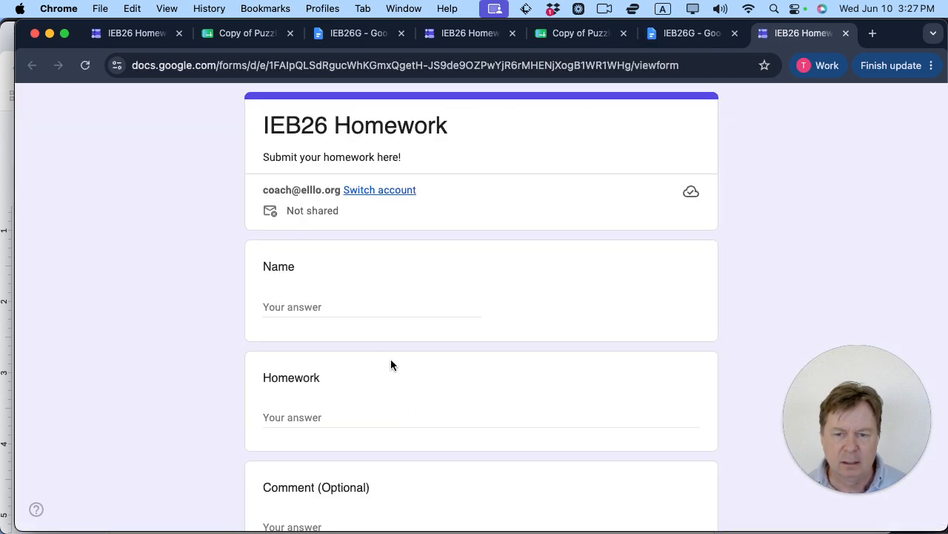
click(324, 304)
text(Todd)
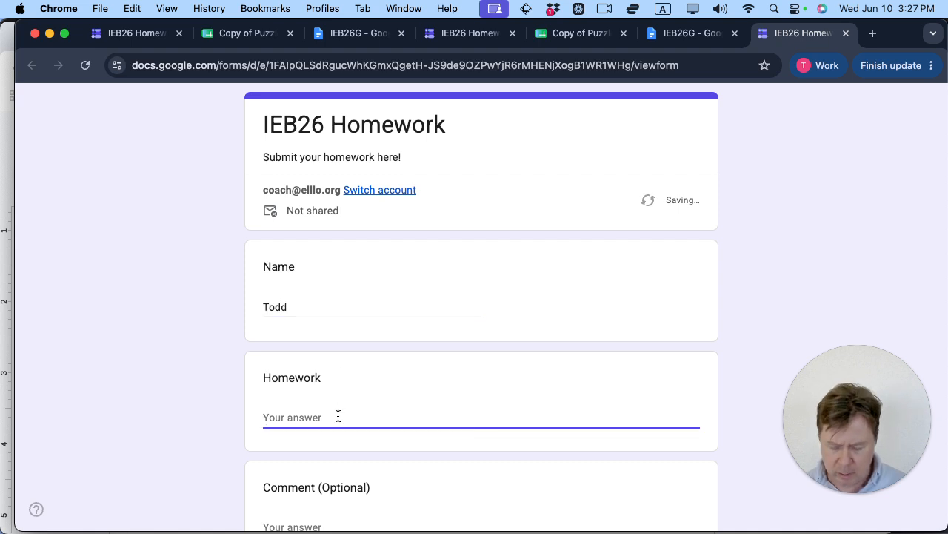
key(super+v)
scroll(396, 420, down, 5)
click(318, 344)
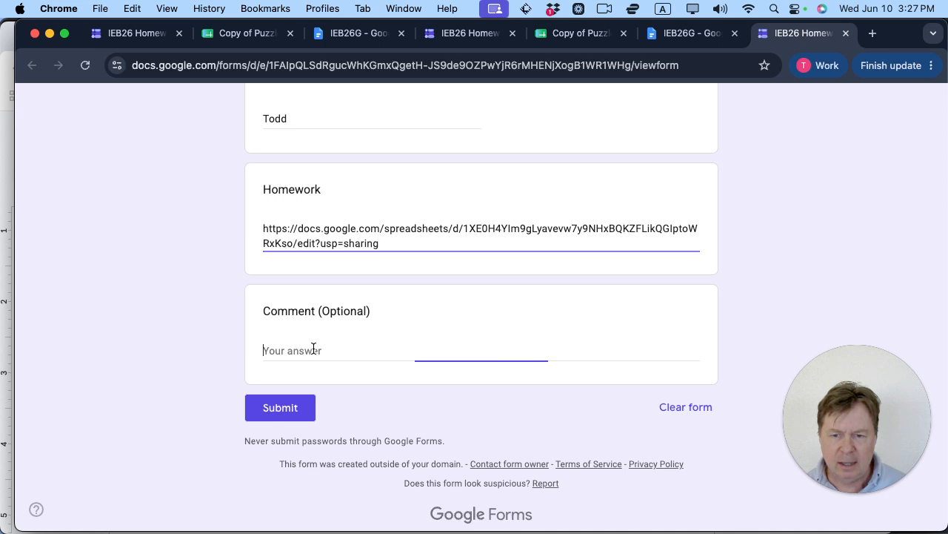
text(Cool!)
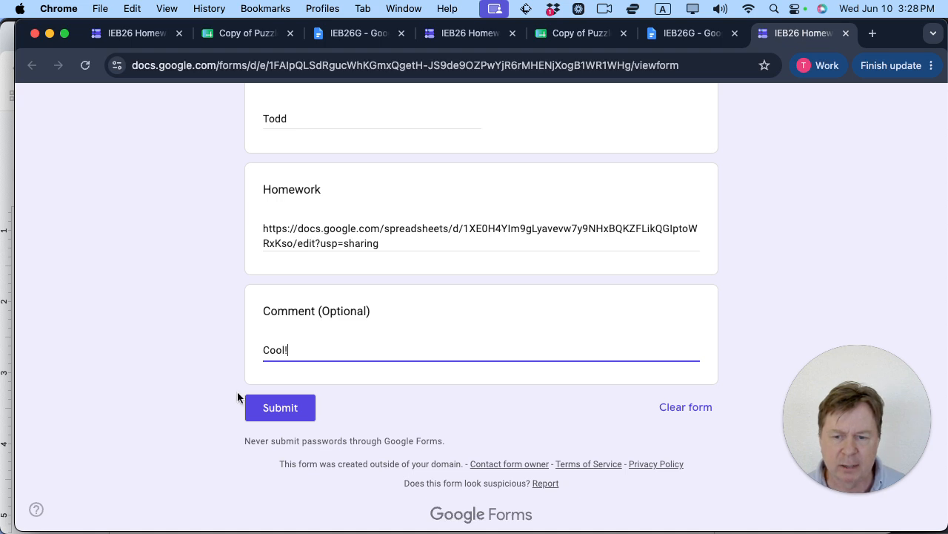
click(275, 407)
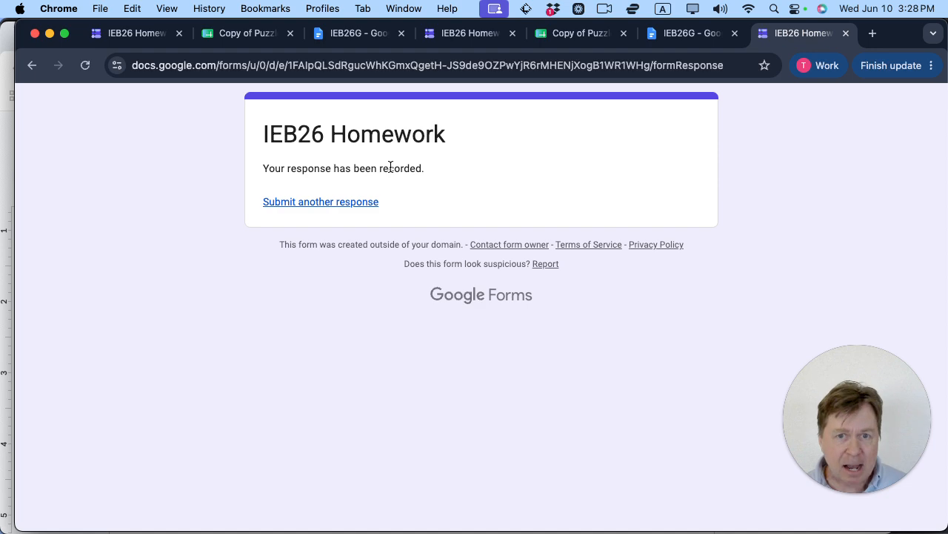
click(360, 39)
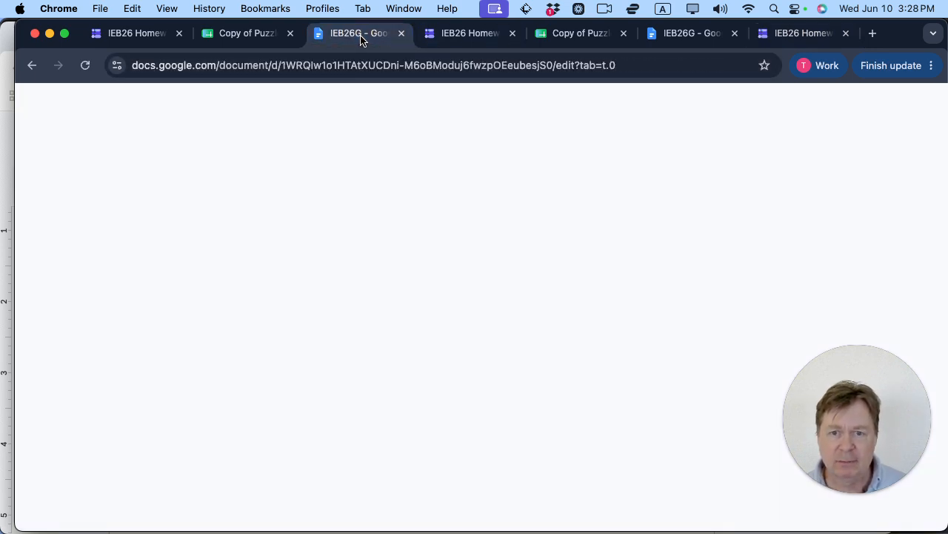
click(458, 41)
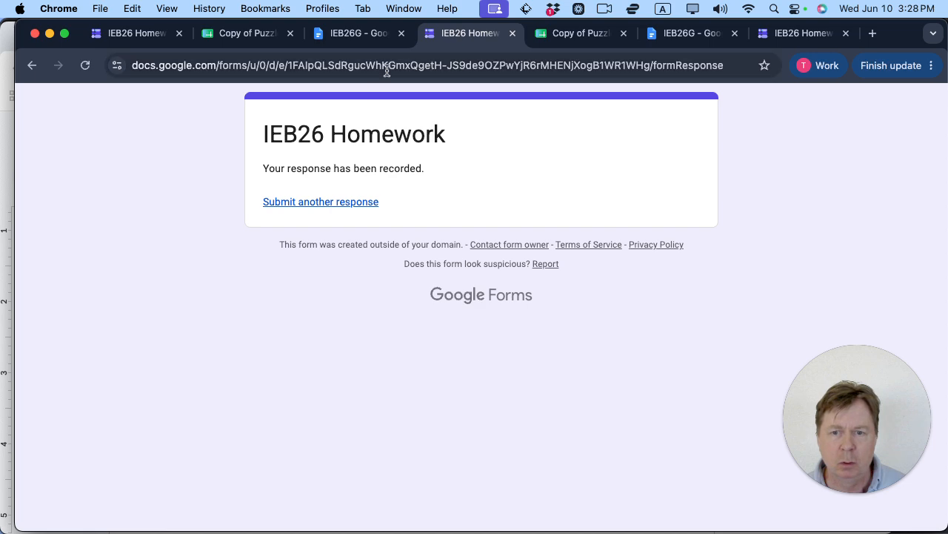
click(9, 235)
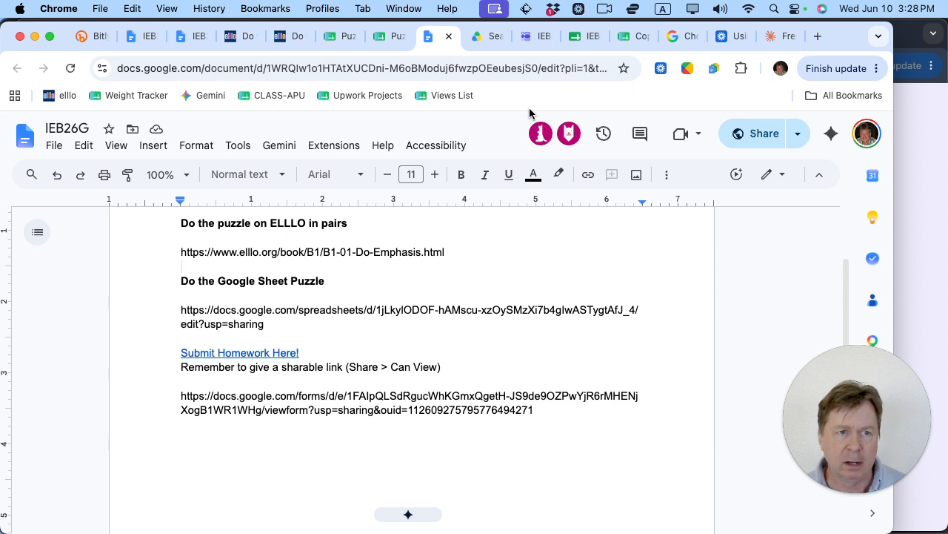
Step: View the form's responses in the linked spreadsheet, including the new 'Cool!' submission
click(538, 42)
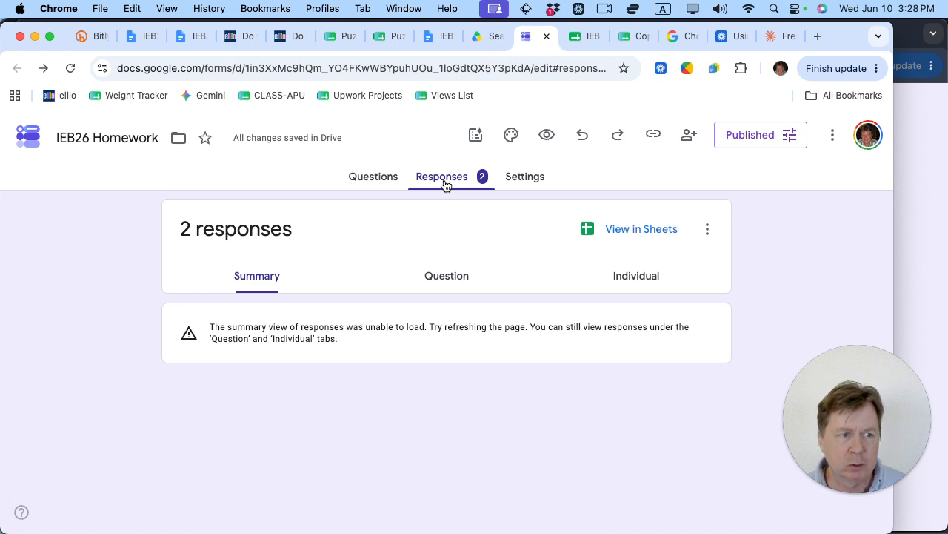
click(639, 235)
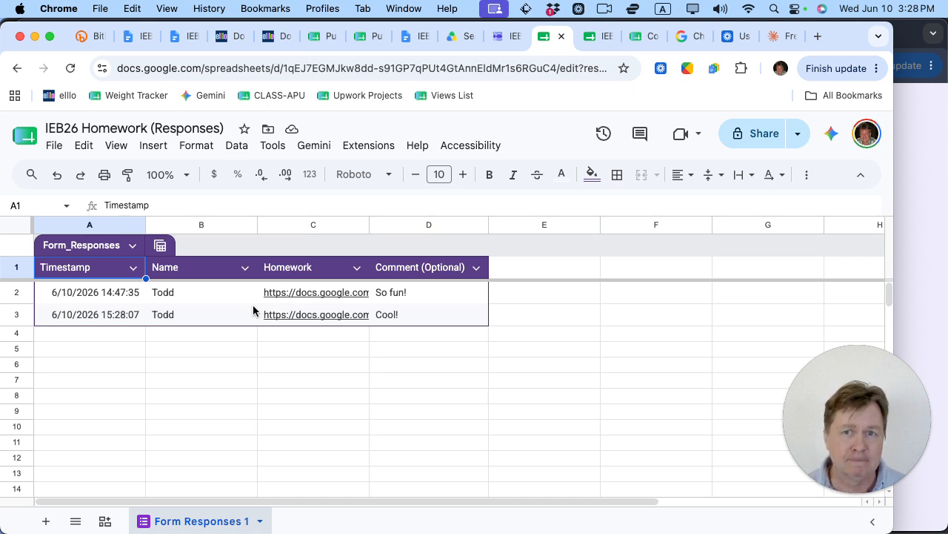
click(90, 37)
scroll(315, 362, down, 4)
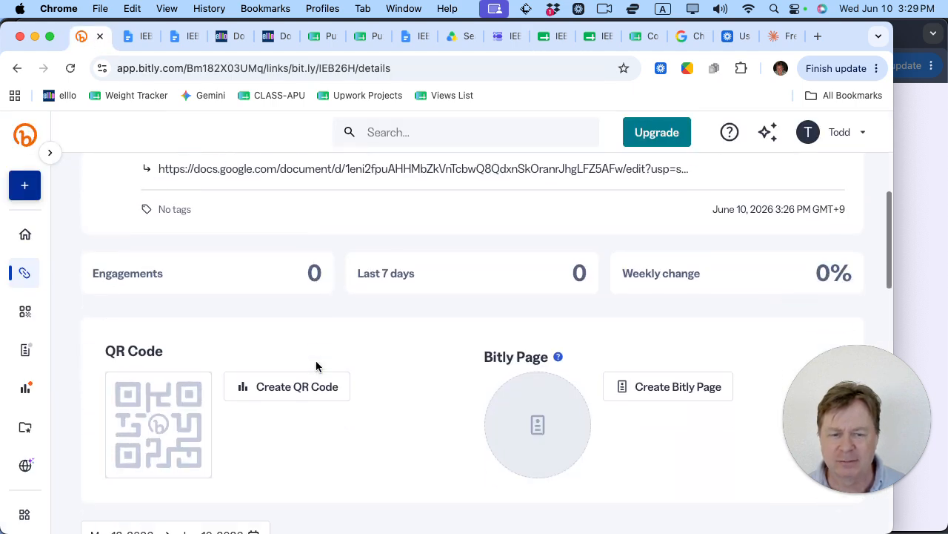
scroll(316, 362, up, 4)
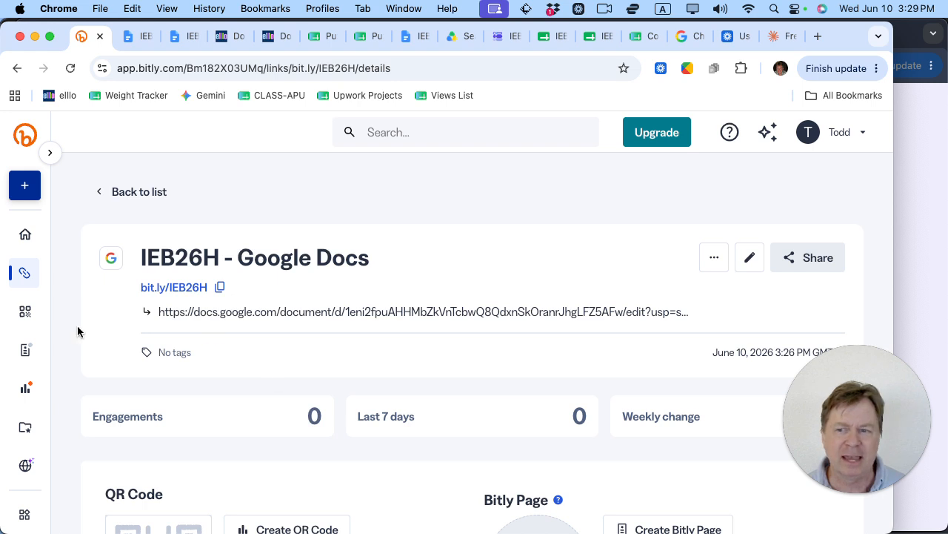